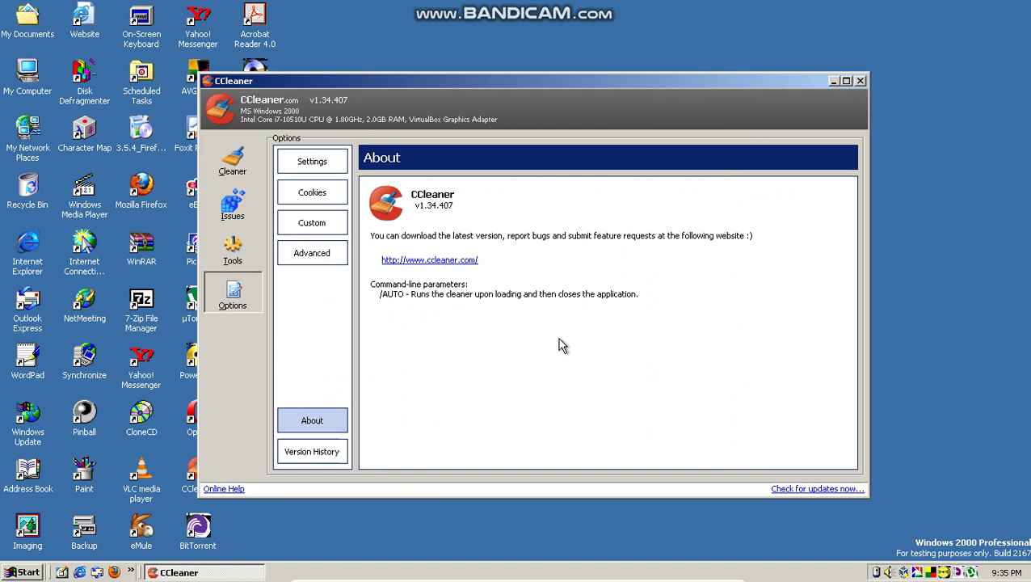
Show CCleaner's cleaning options and close the program.
left_click(220, 154)
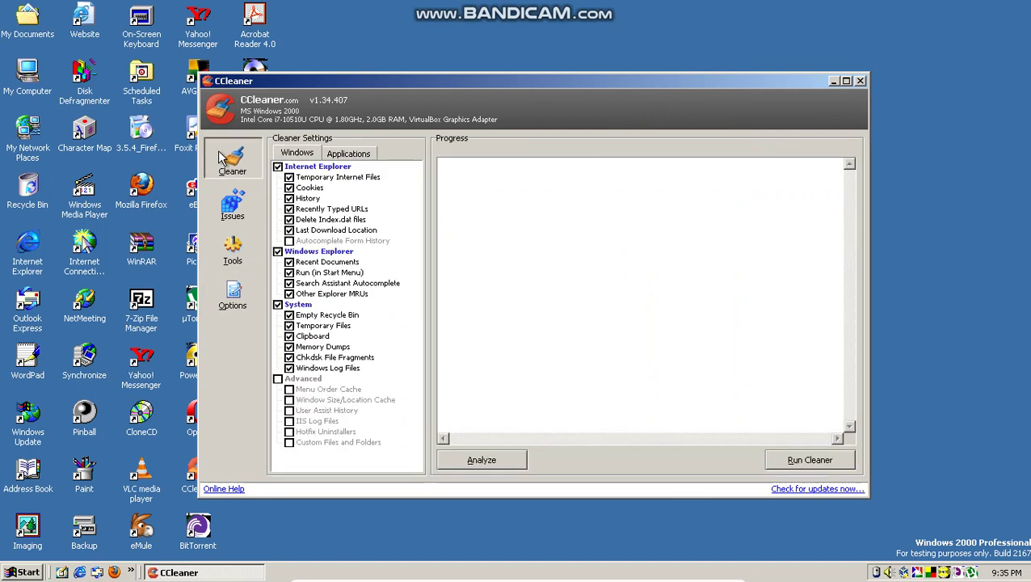
left_click(860, 82)
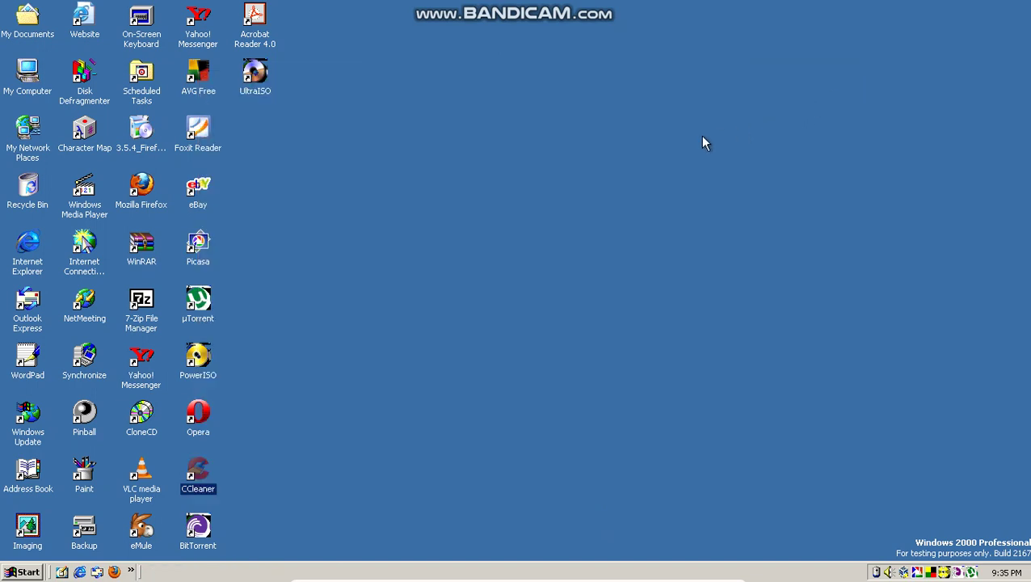
Open Acrobat Reader 4.0 from the desktop, view its About information, and close the program.
double_click(255, 24)
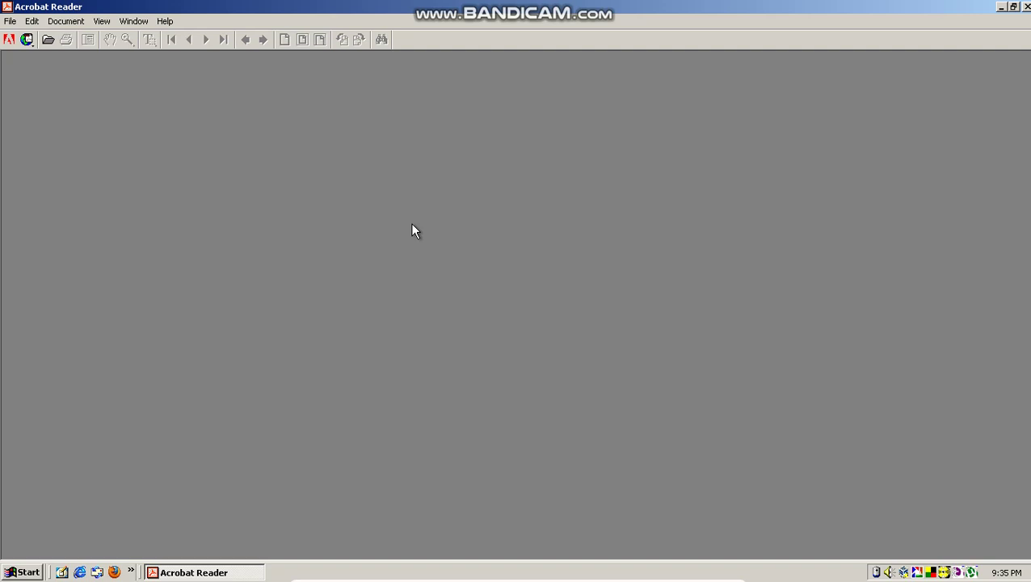
left_click(171, 22)
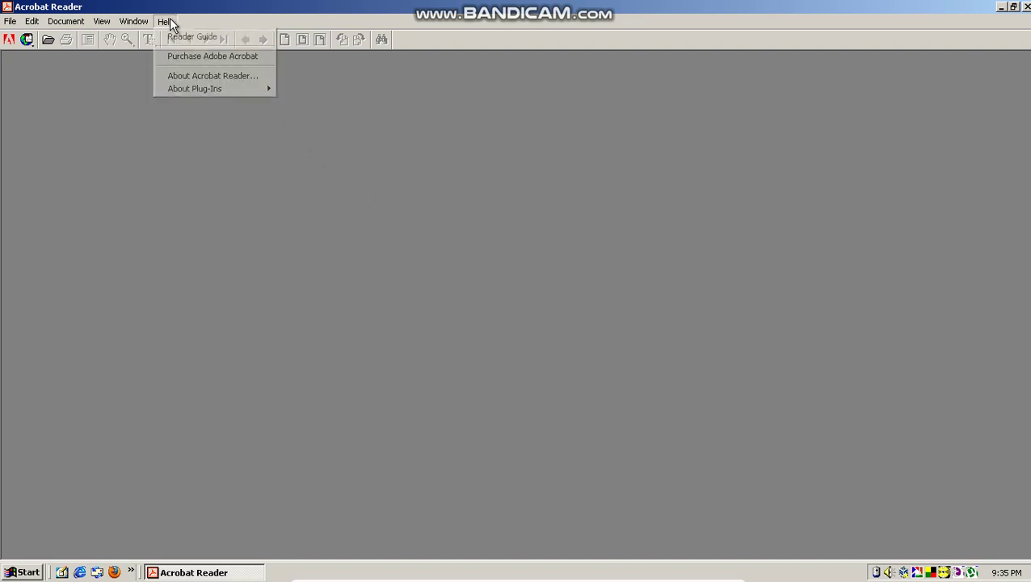
left_click(199, 77)
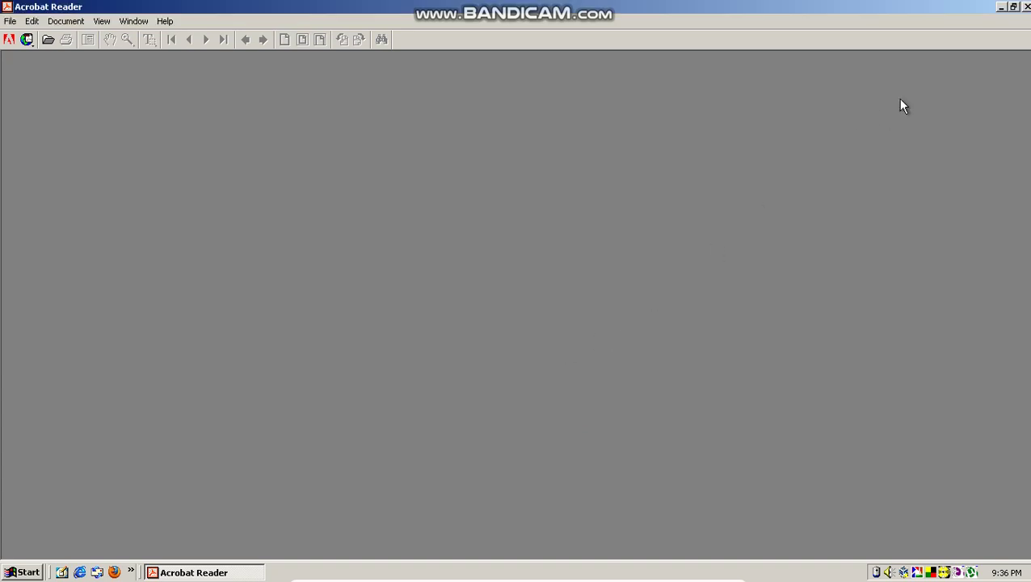
left_click(1025, 7)
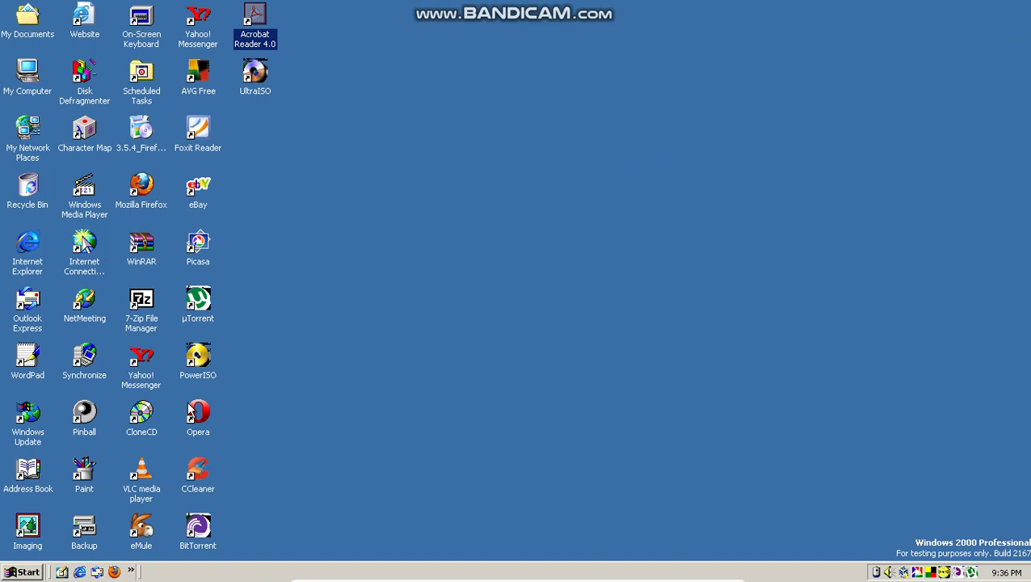
Open BitTorrent from the desktop, view its About information, and close the program.
double_click(199, 525)
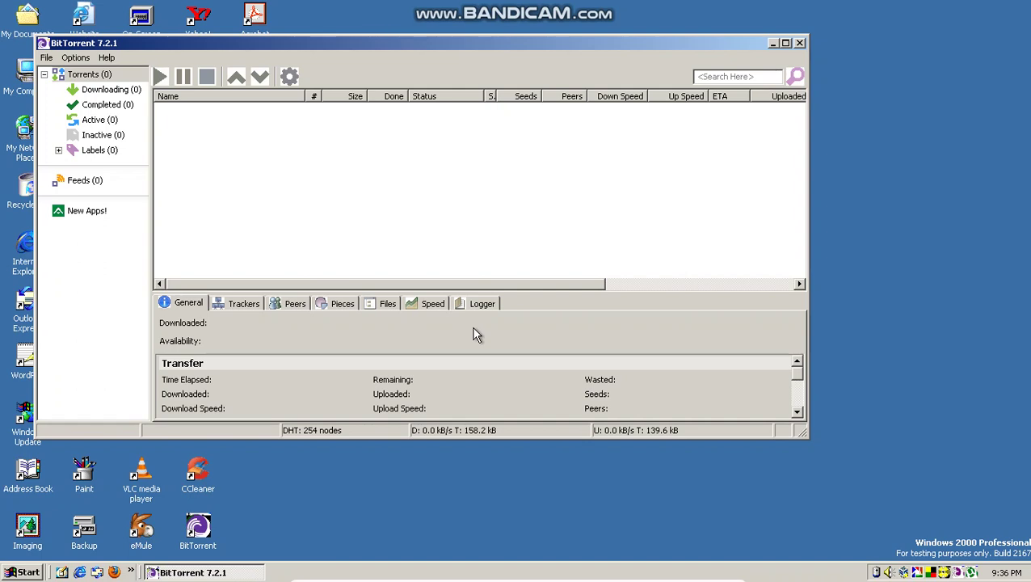
left_click(108, 59)
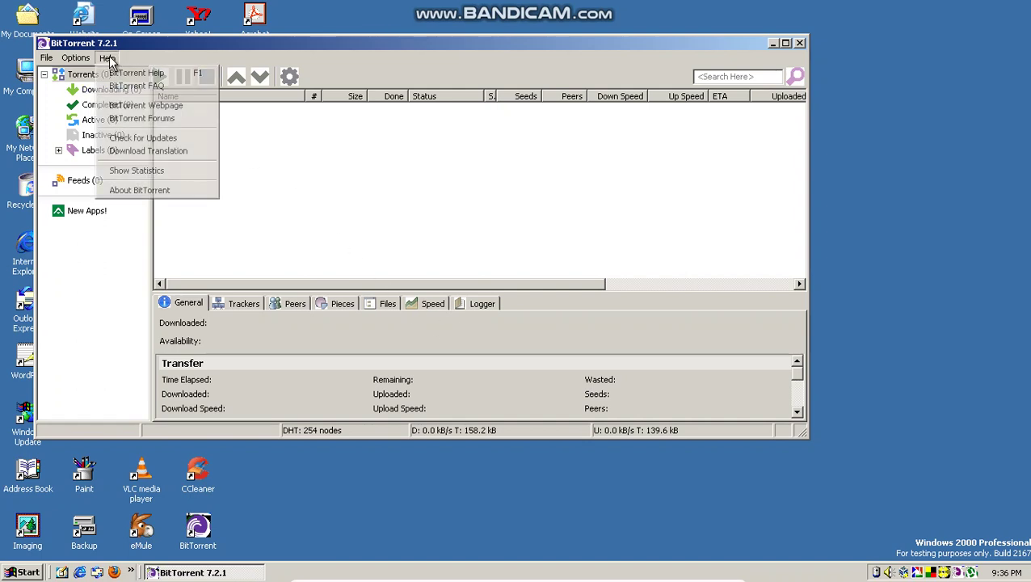
left_click(141, 191)
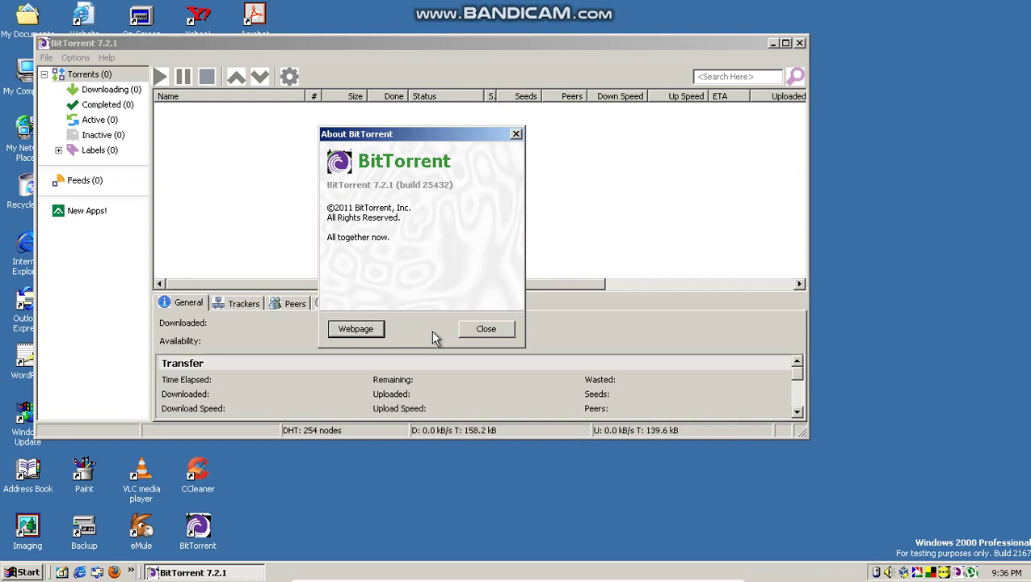
left_click(485, 329)
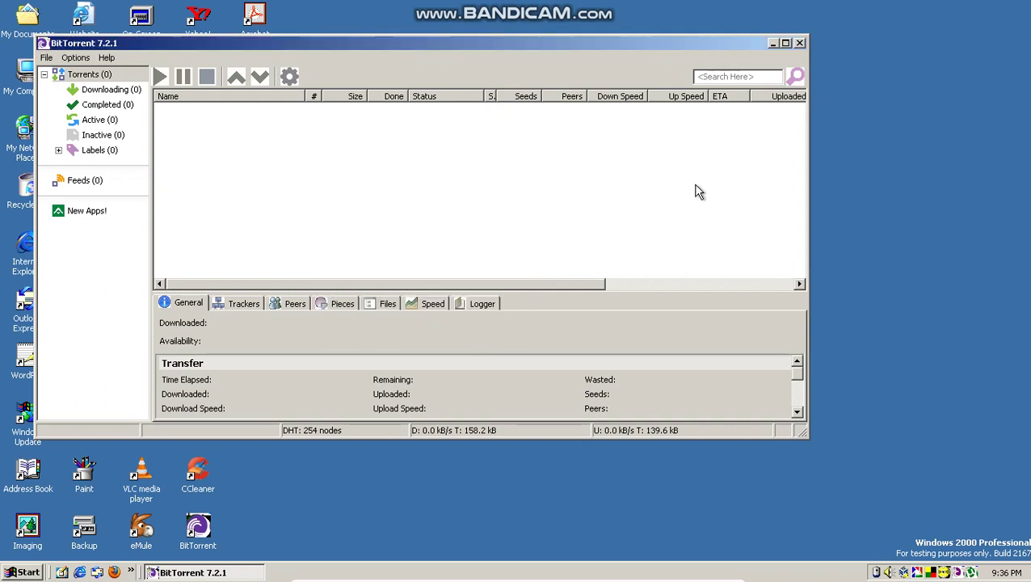
left_click(800, 44)
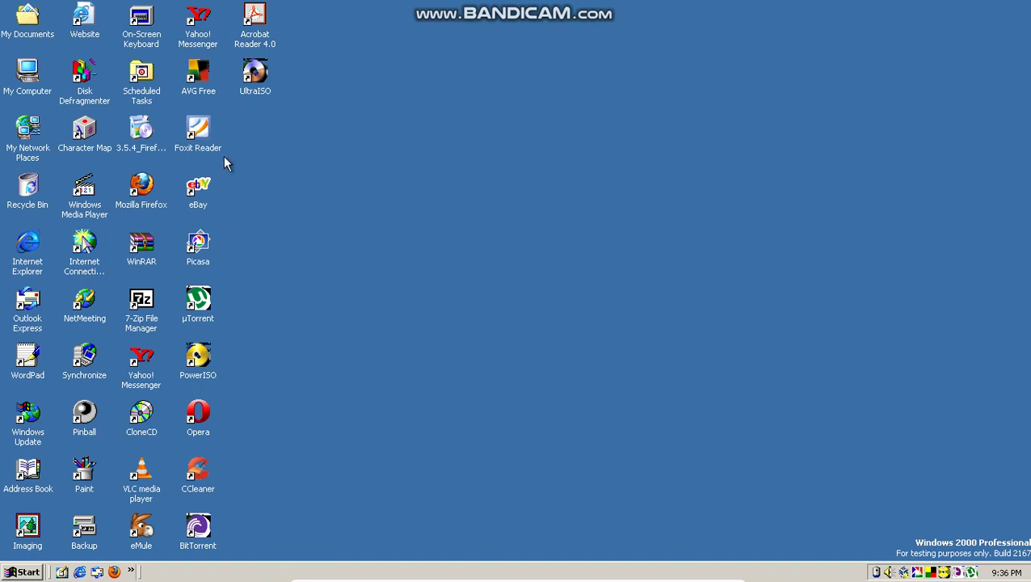
Launch UltraISO from the desktop and continue in trial mode.
double_click(256, 77)
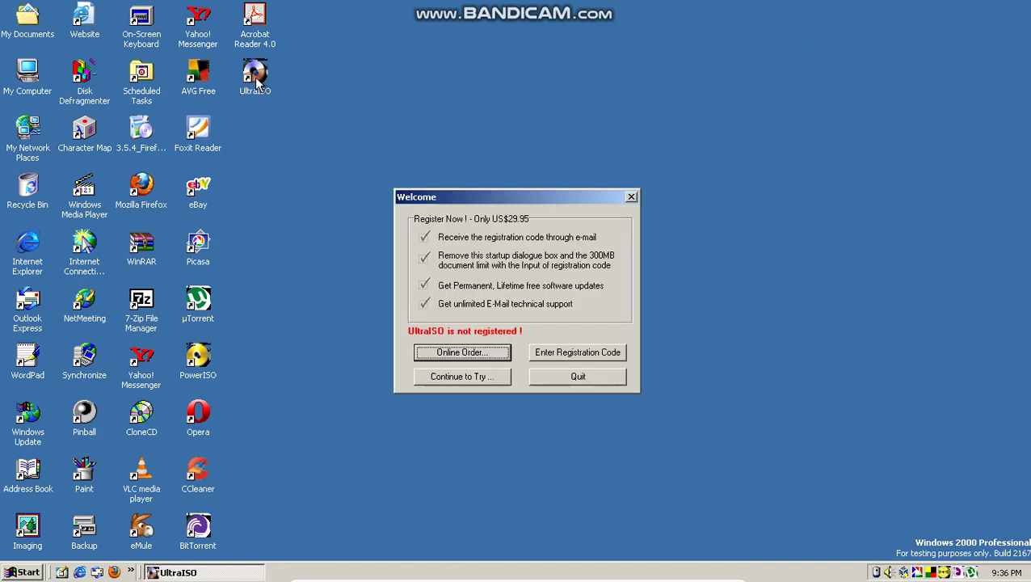
left_click(470, 376)
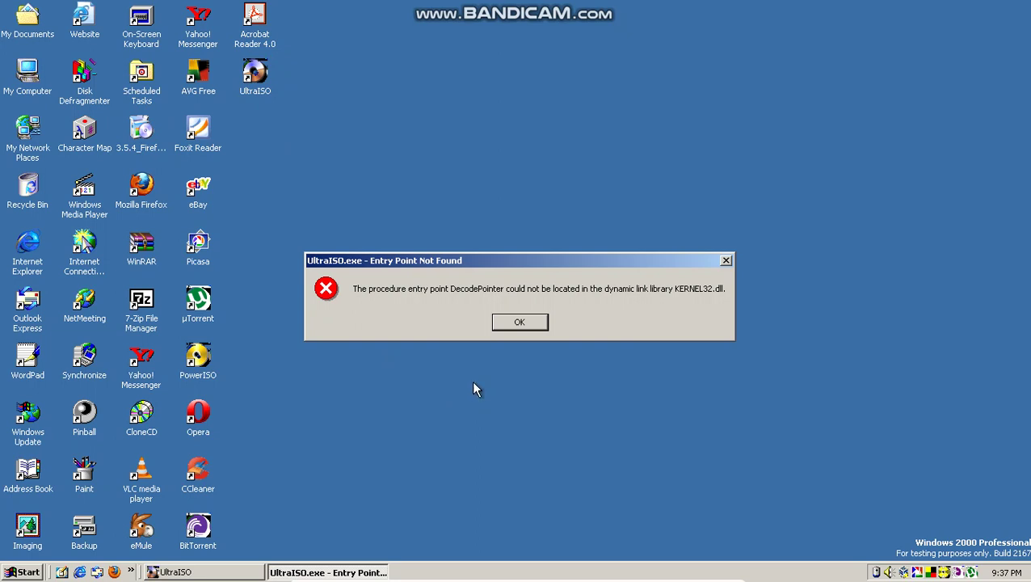
left_click(519, 324)
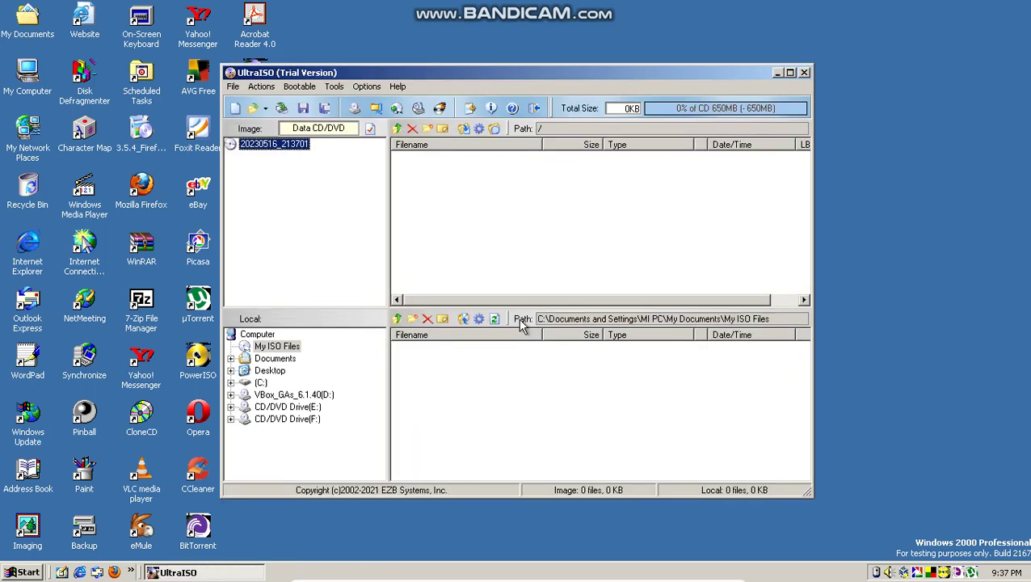
View UltraISO's About information and close the program.
left_click(491, 108)
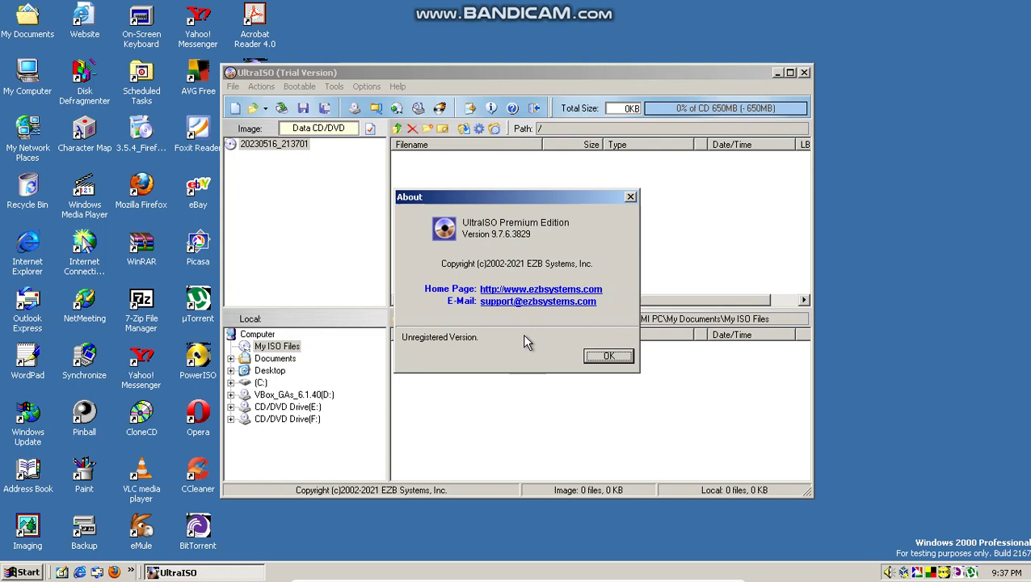
left_click(627, 359)
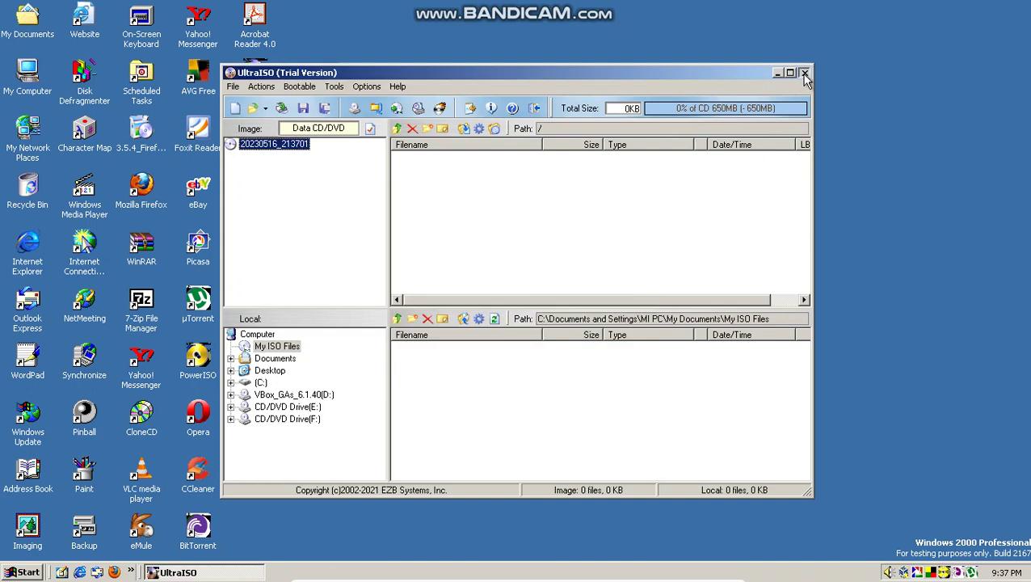
left_click(804, 72)
left_click(468, 202)
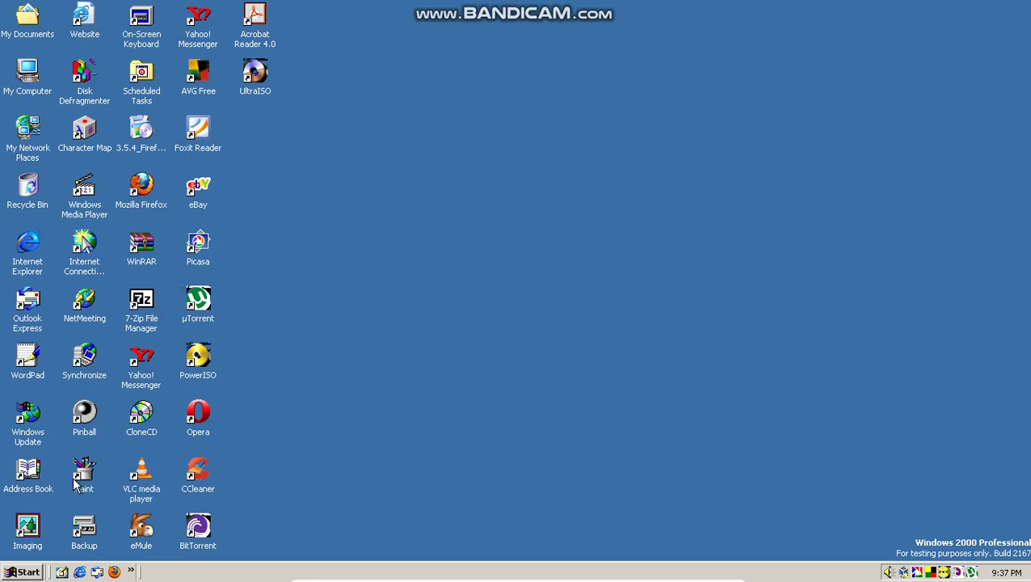
Launch Paint from the Accessories programs.
left_click(36, 572)
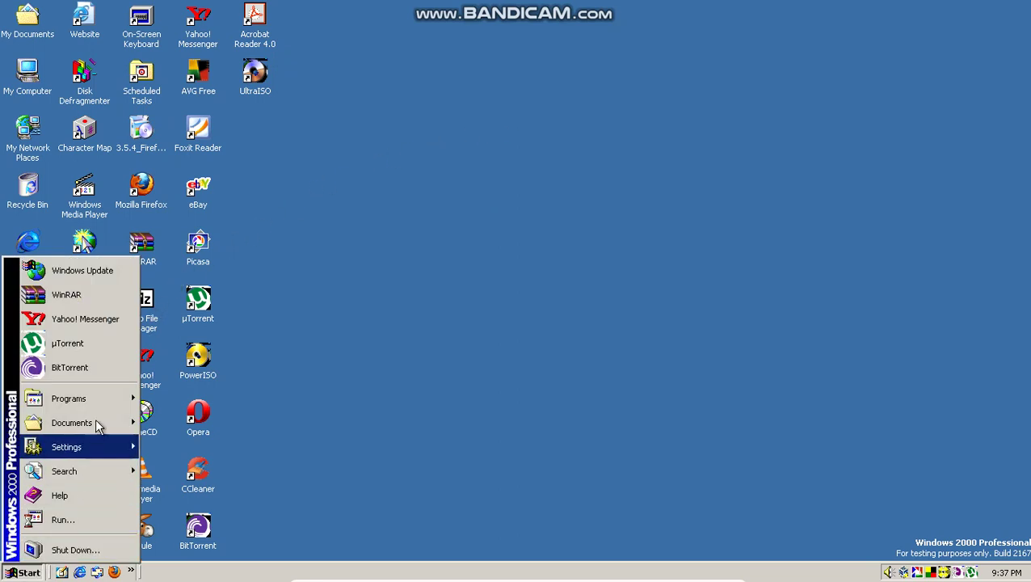
mouse_move(106, 402)
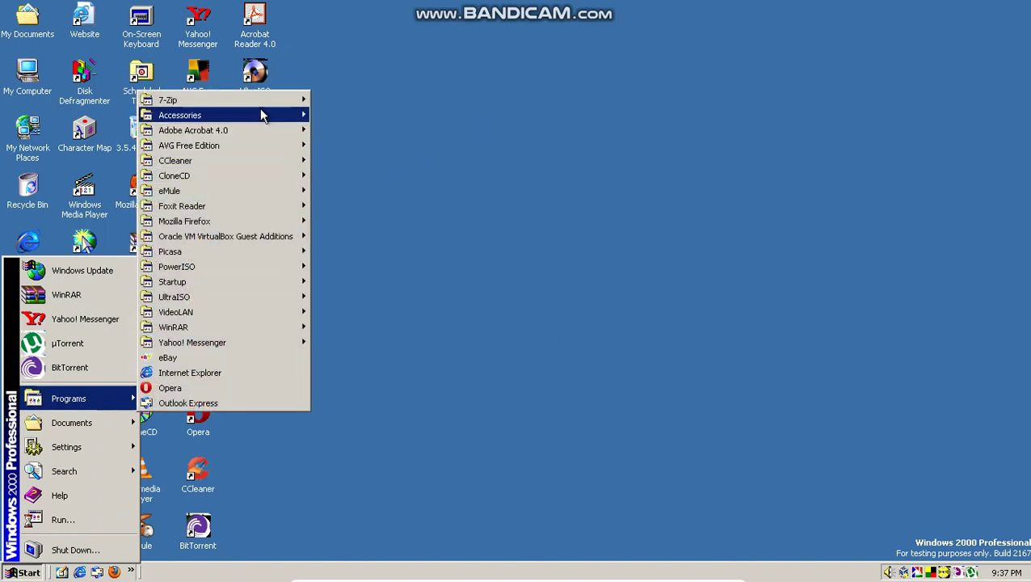
mouse_move(271, 118)
mouse_move(354, 118)
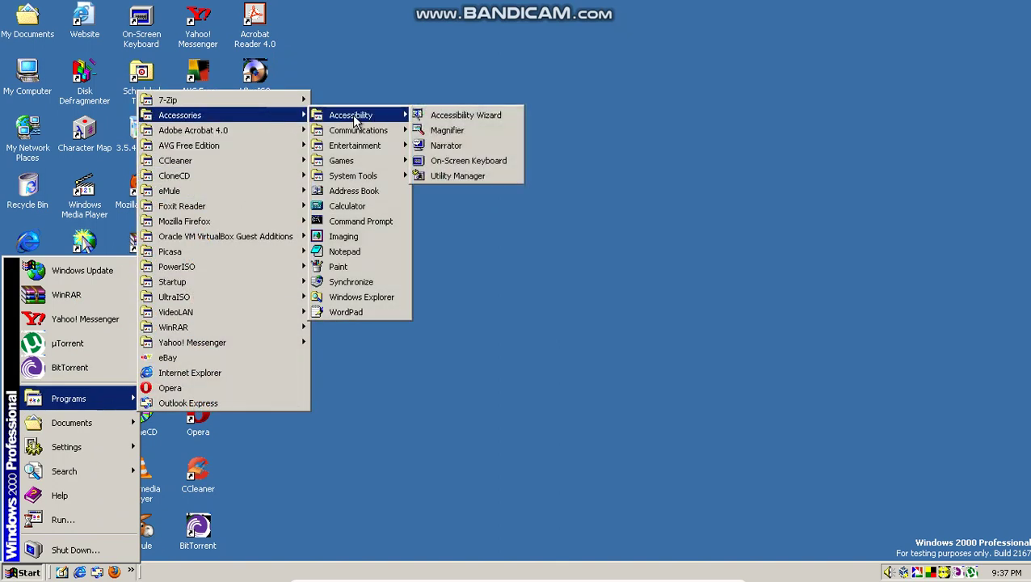
mouse_move(380, 179)
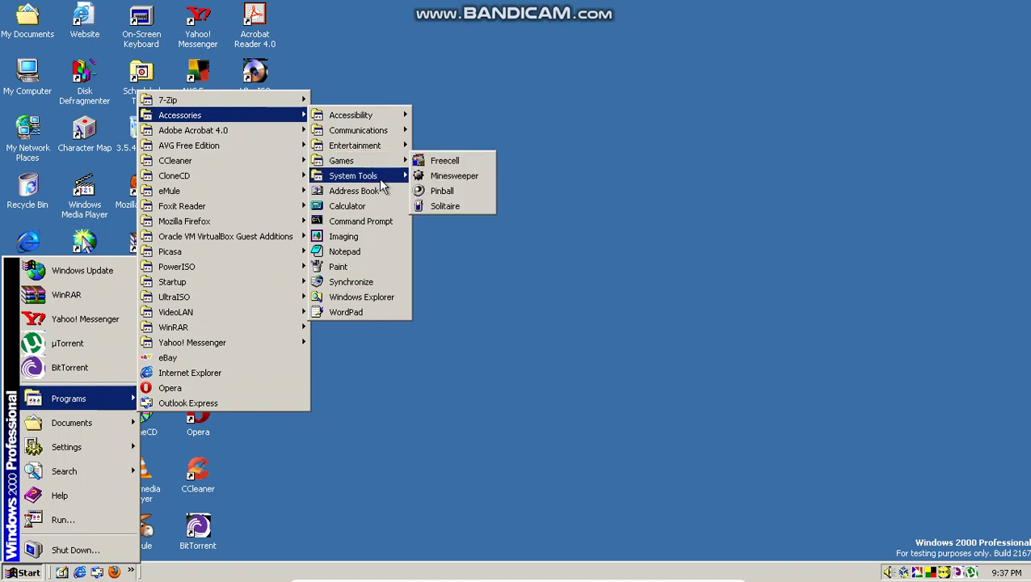
left_click(348, 269)
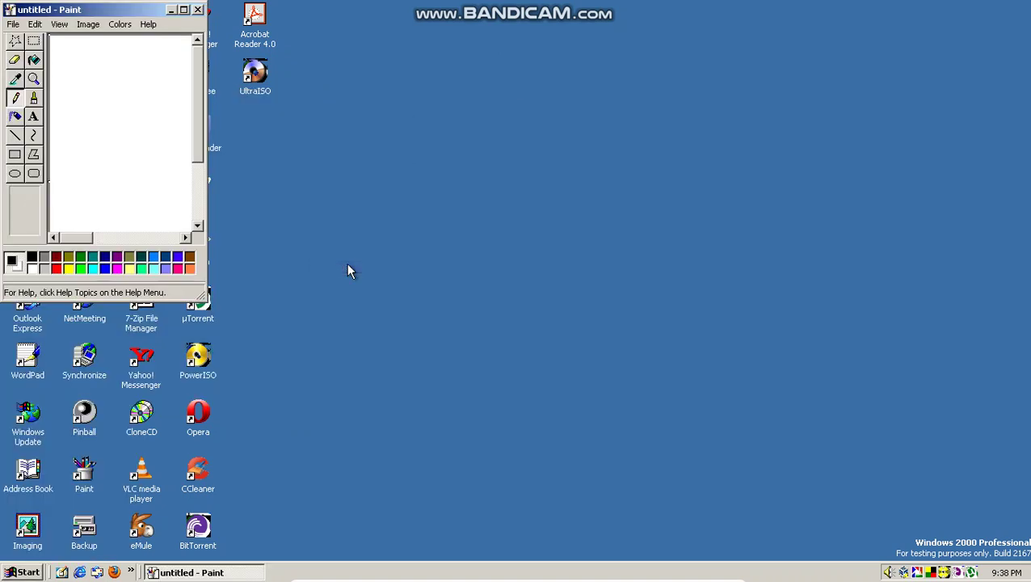
Maximize the Paint window and enlarge the blank canvas to fill the whole drawing area.
mouse_move(199, 304)
left_mouse_down()
mouse_move(350, 370)
mouse_move(774, 494)
mouse_move(878, 539)
left_mouse_up()
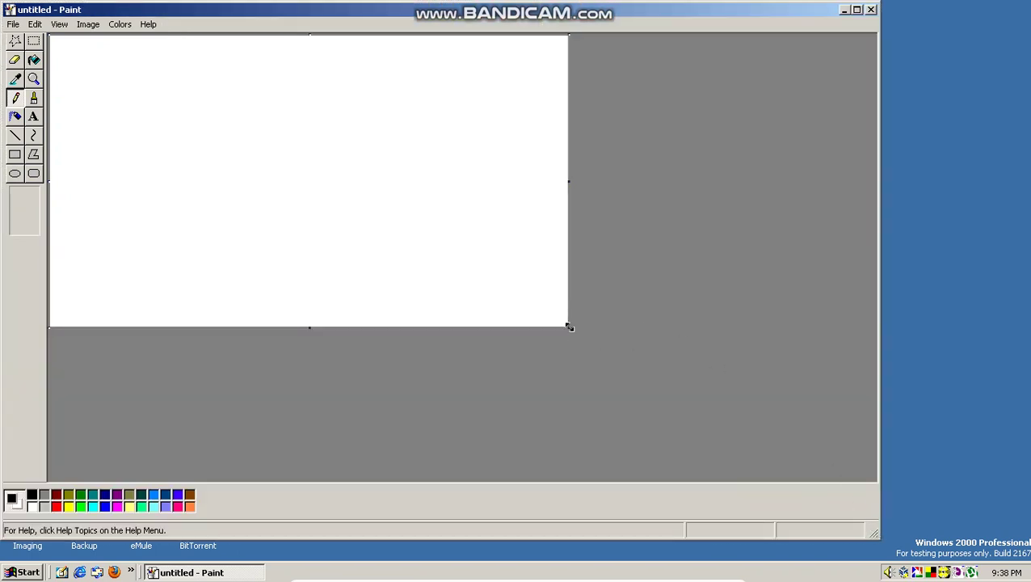
left_click_drag(569, 328, 873, 479)
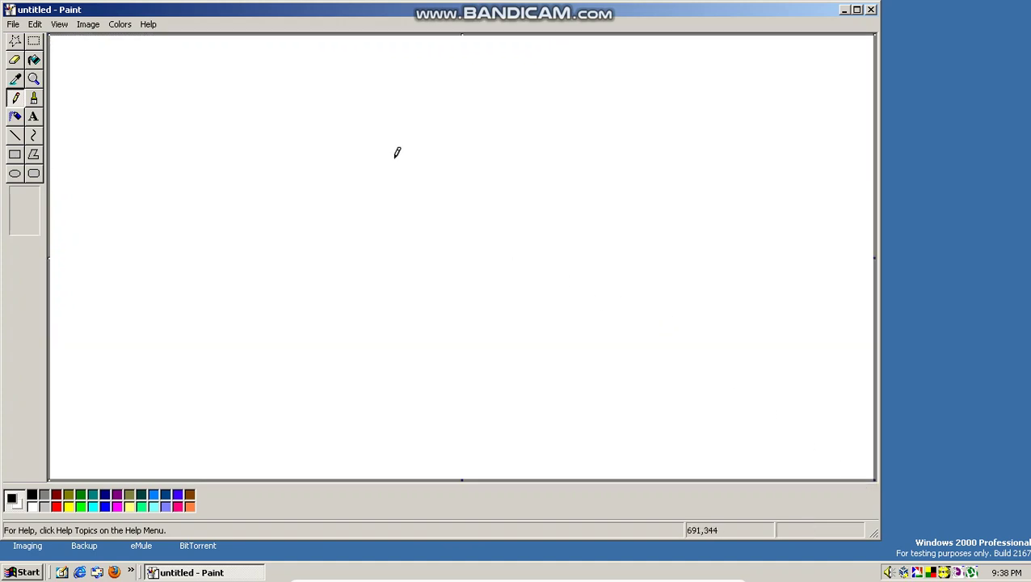
left_click(857, 9)
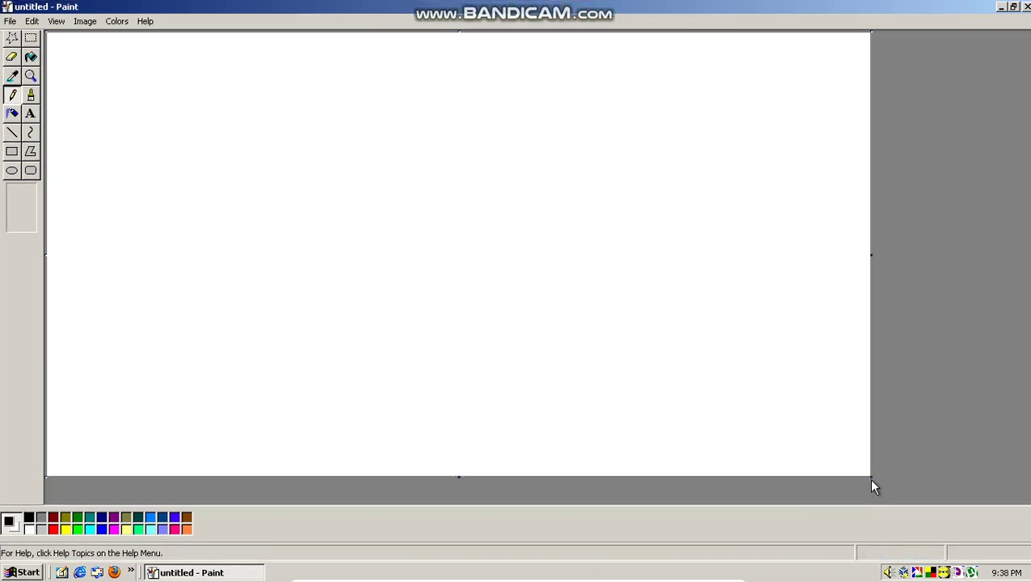
left_click_drag(872, 475, 1025, 496)
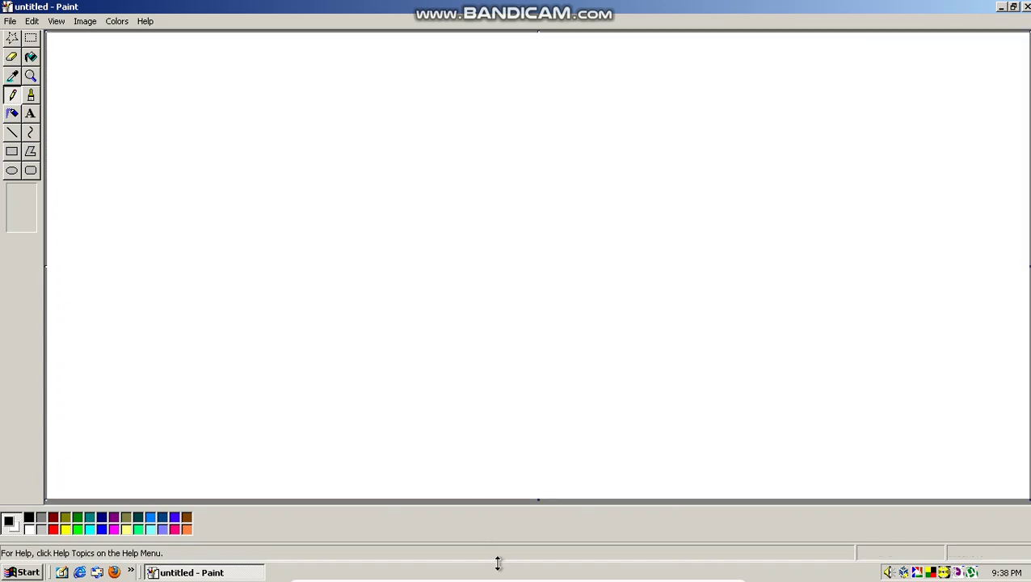
mouse_move(498, 573)
left_click(540, 574)
key("Num_Lock")
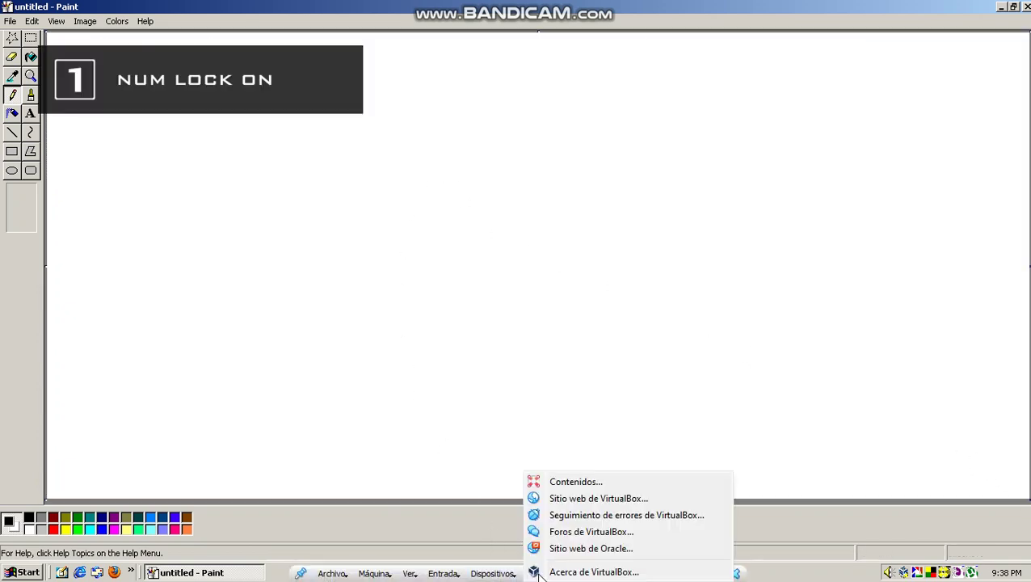
key("Num_Lock")
key("super")
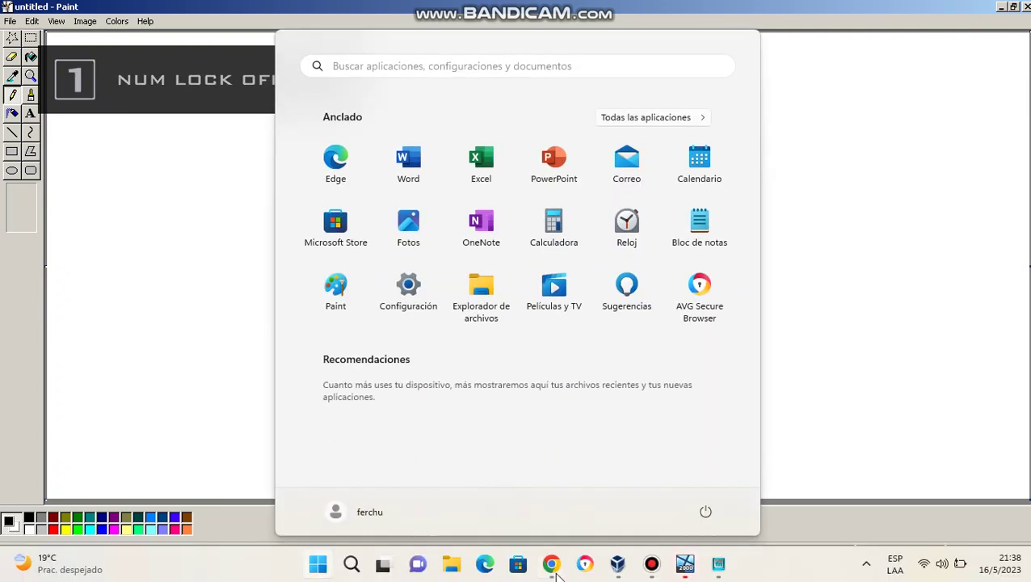
left_click(650, 569)
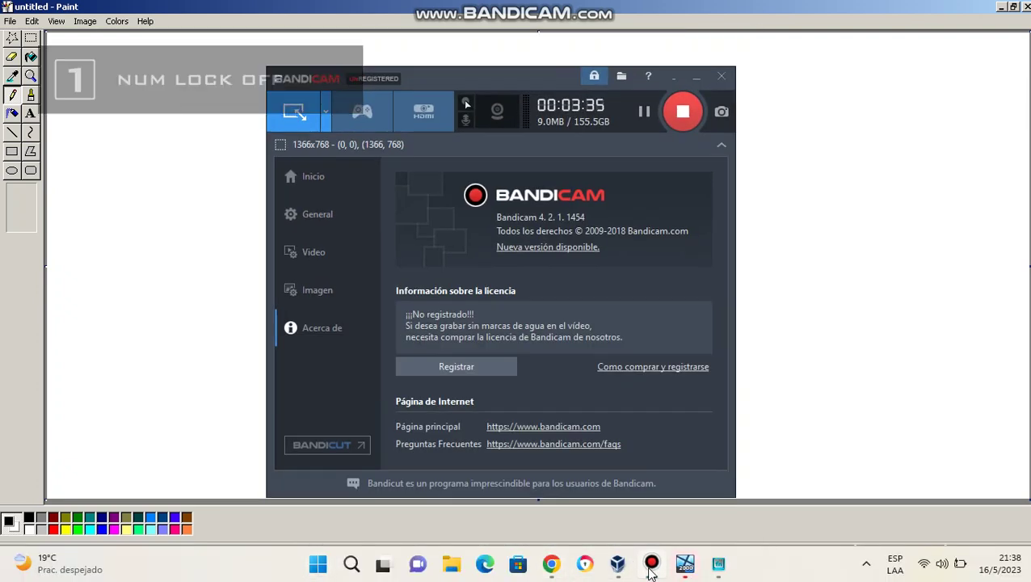
left_click(644, 112)
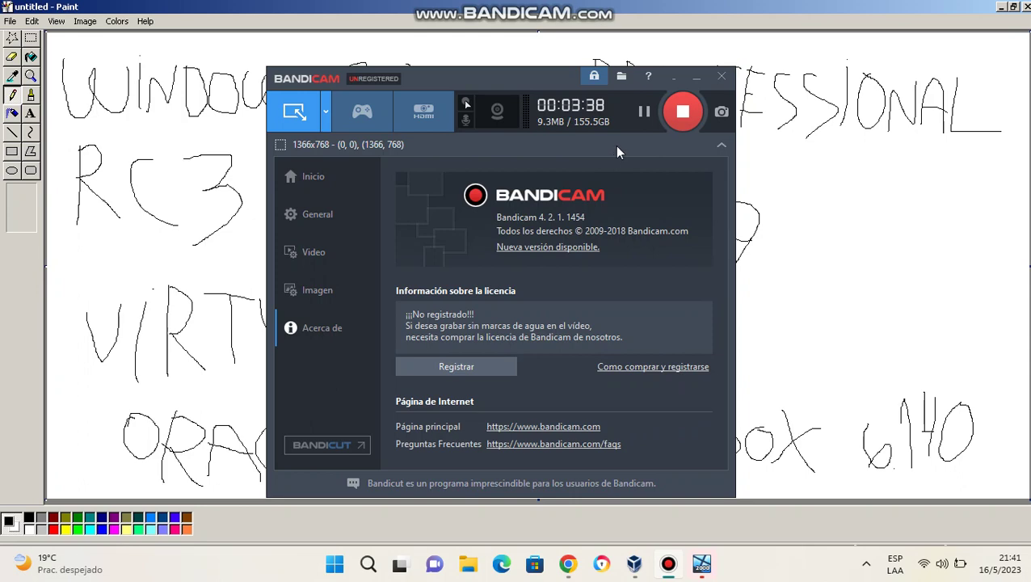
left_click(696, 78)
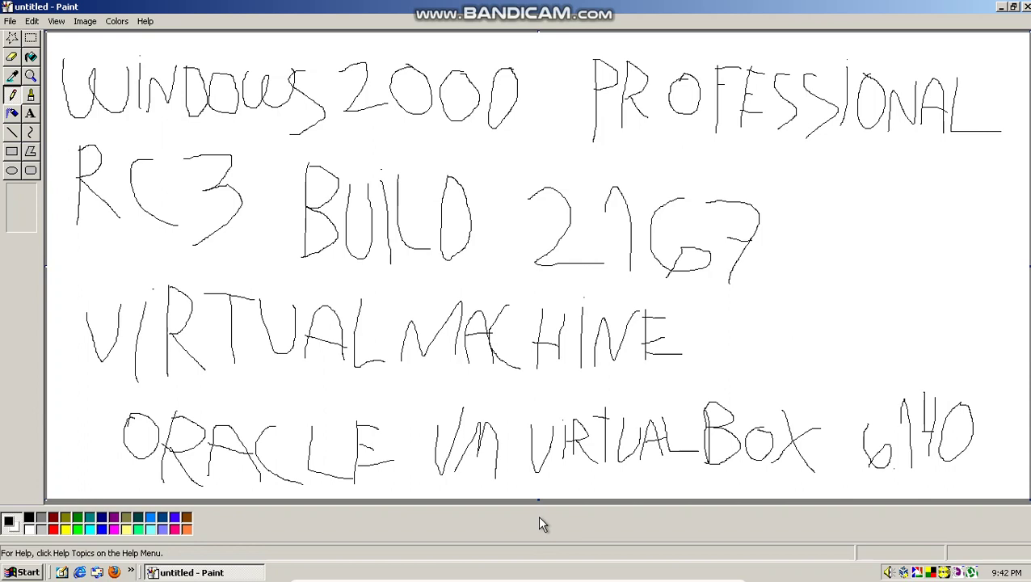
View Paint's About information and close the program without saving the drawing.
left_click(145, 23)
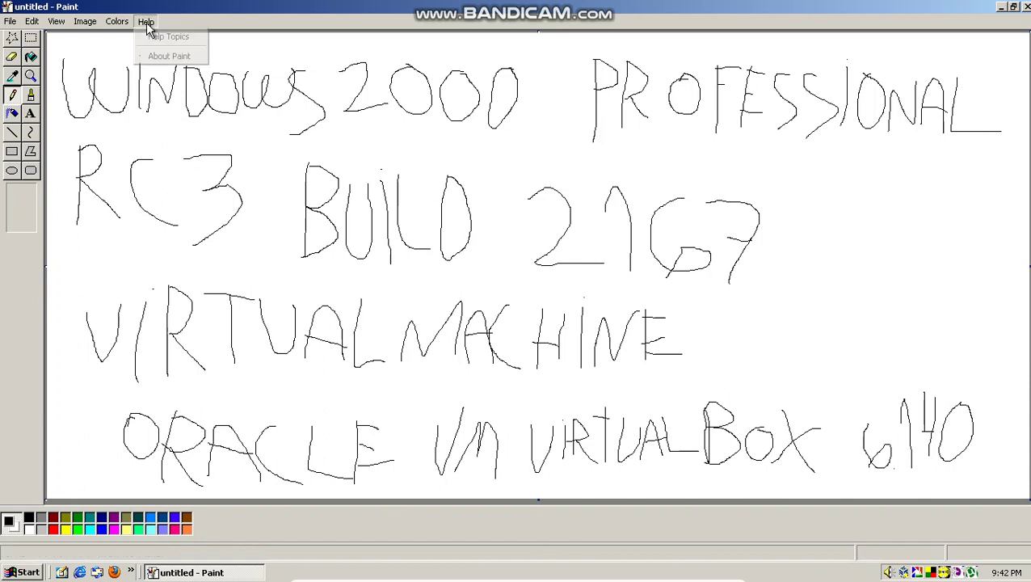
left_click(169, 57)
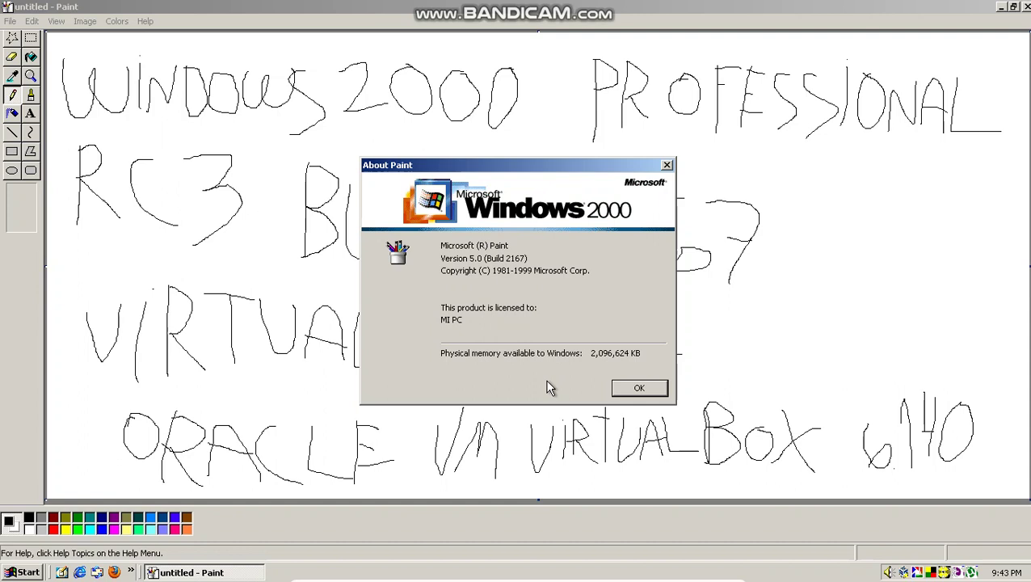
left_click(624, 388)
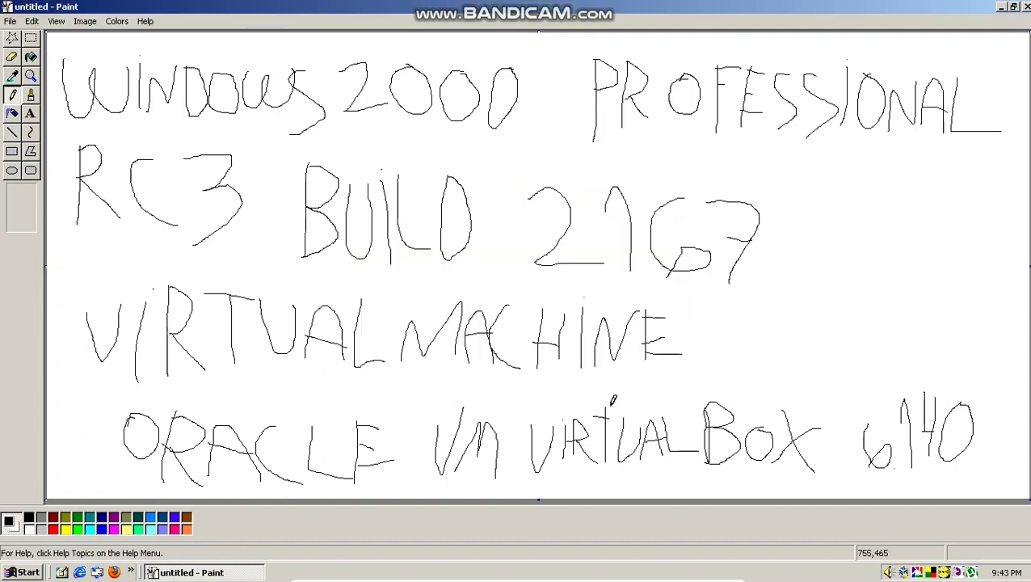
left_click(1025, 6)
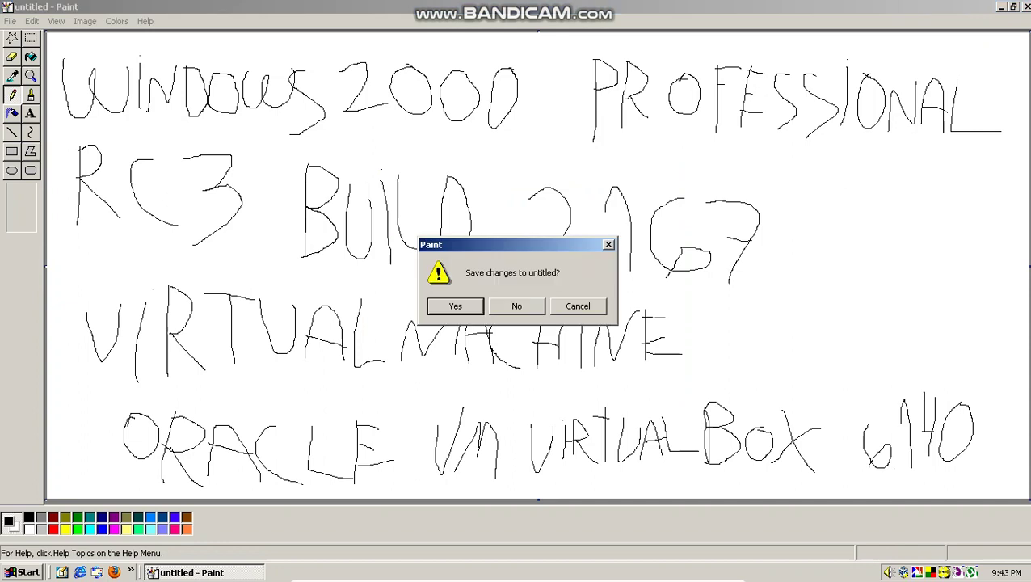
left_click(515, 311)
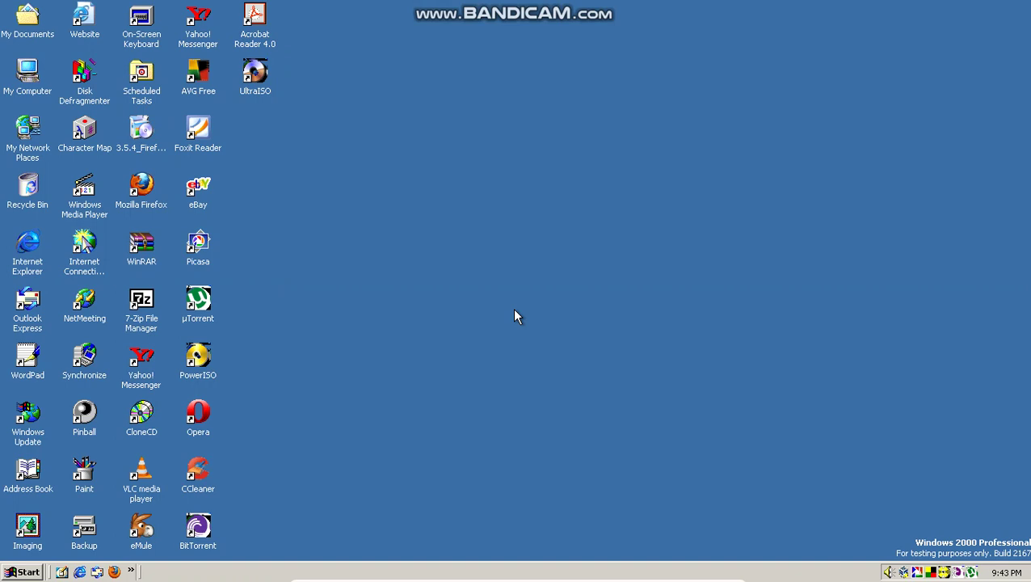
Start the VirtualBox Guest Additions 6.1.40 setup from drive D: in My Computer and quit it without installing.
double_click(23, 81)
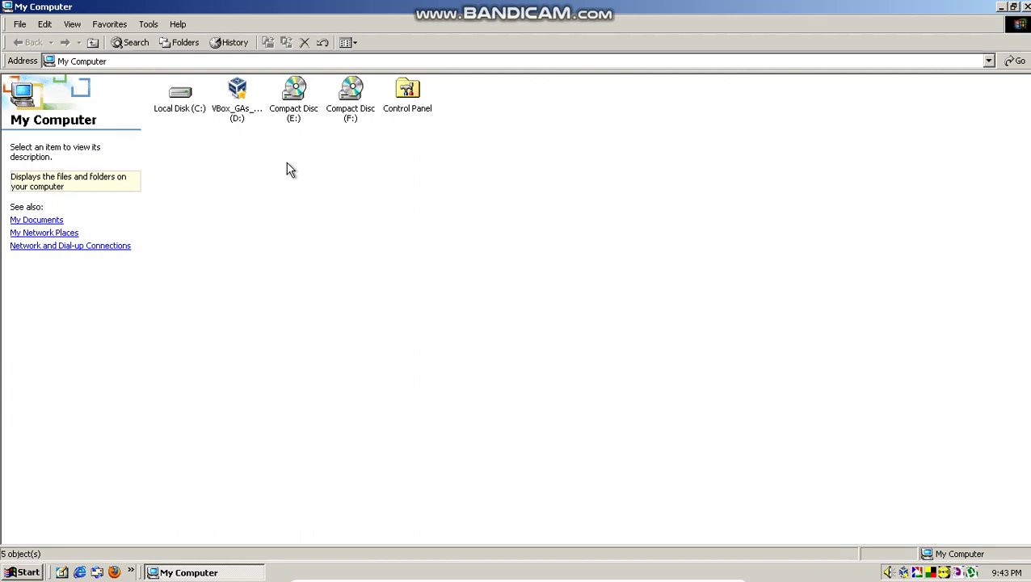
left_click(245, 114)
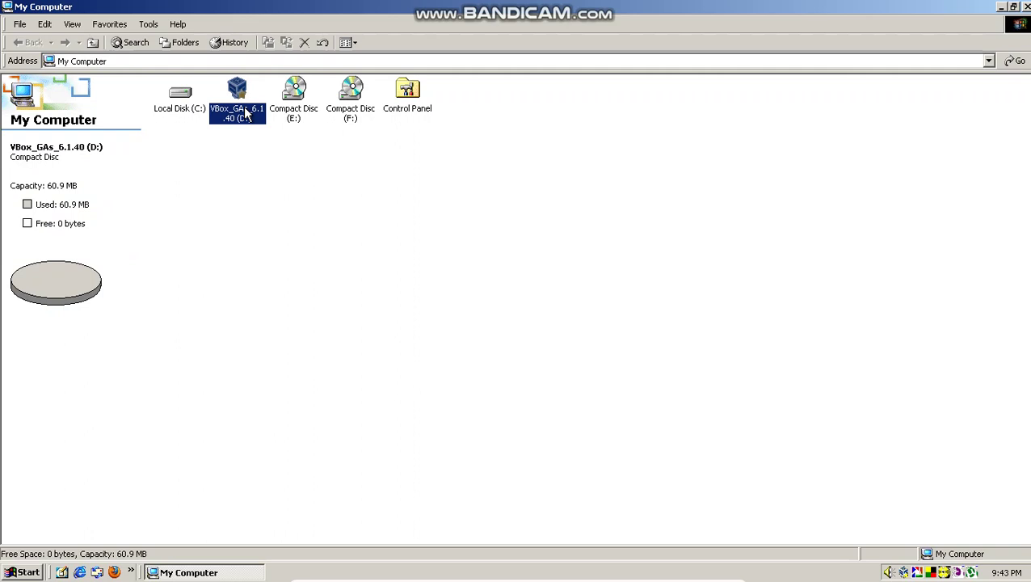
double_click(246, 115)
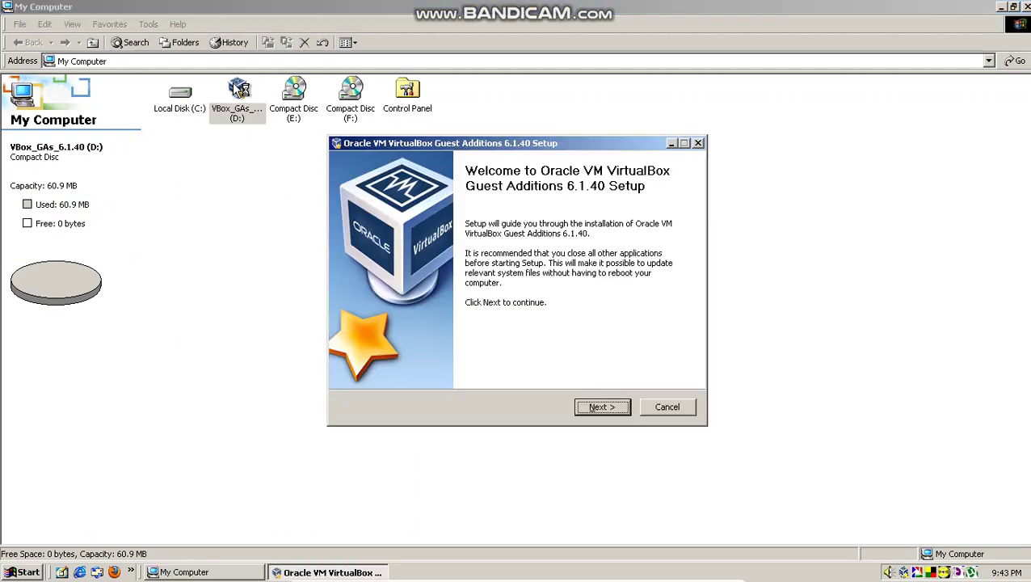
left_click(666, 408)
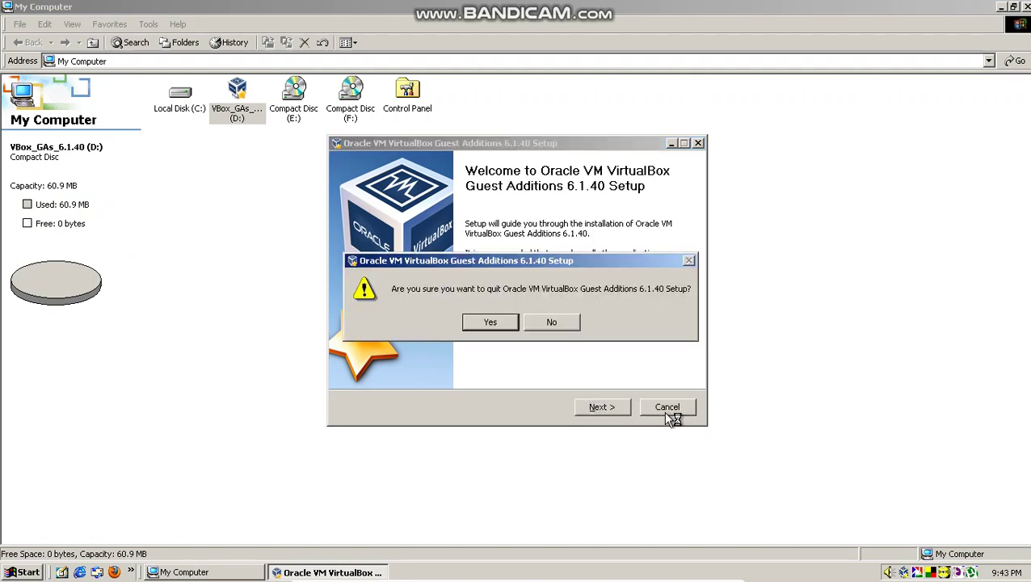
left_click(490, 322)
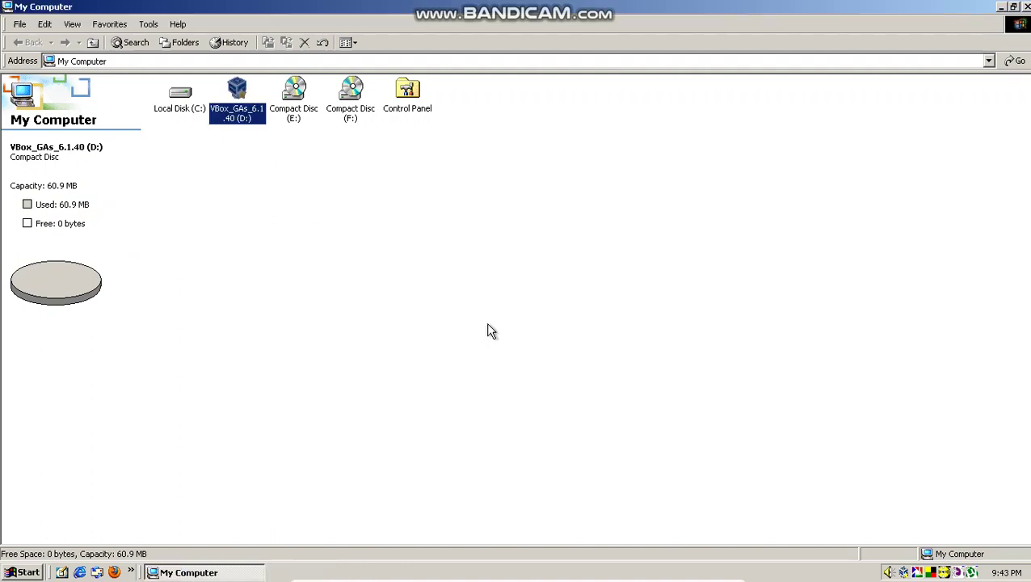
View the general properties of Local Disk (C:) and close My Computer.
left_click(177, 98)
right_click(177, 99)
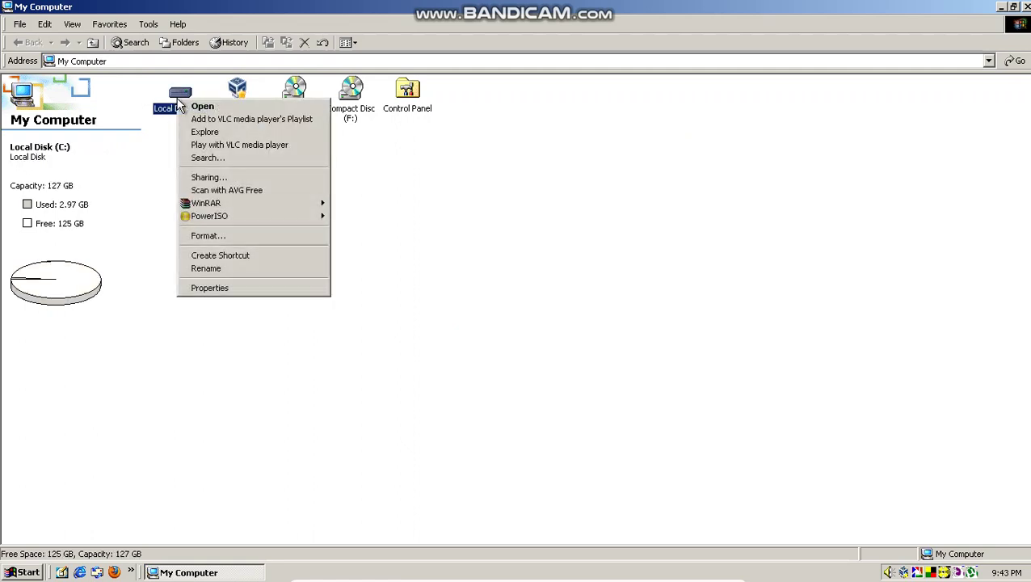
left_click(242, 291)
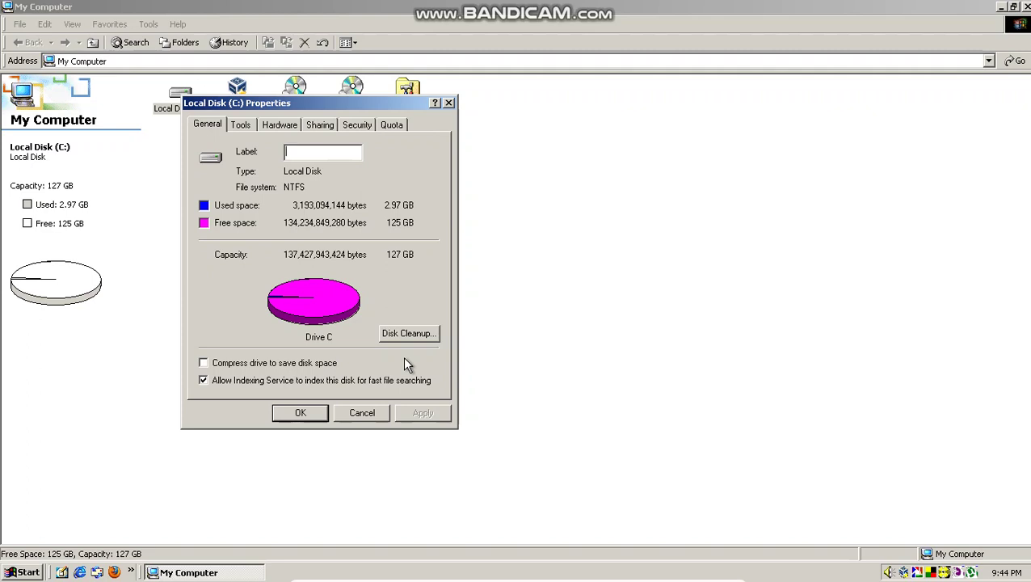
left_click(300, 414)
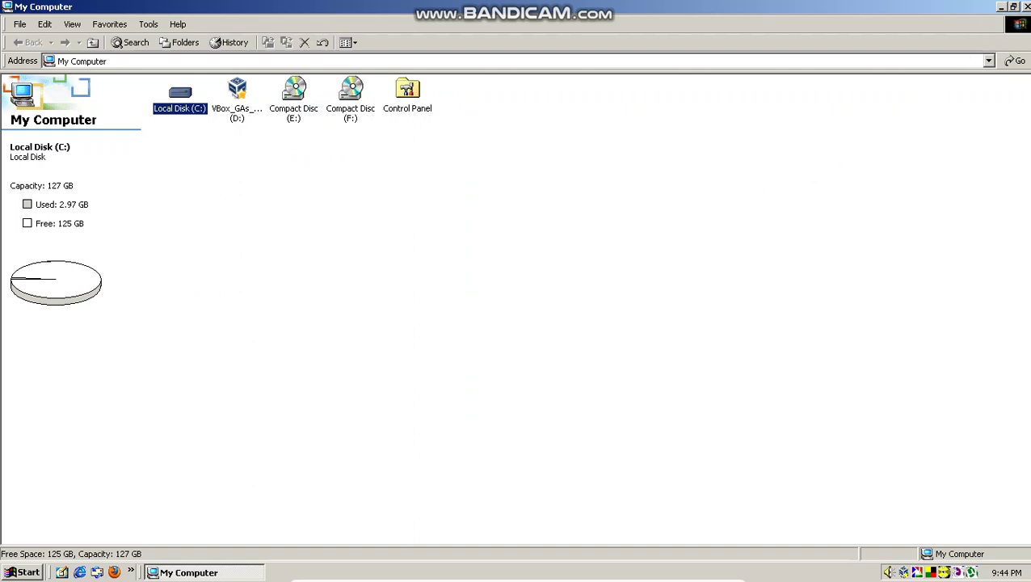
left_click(1026, 7)
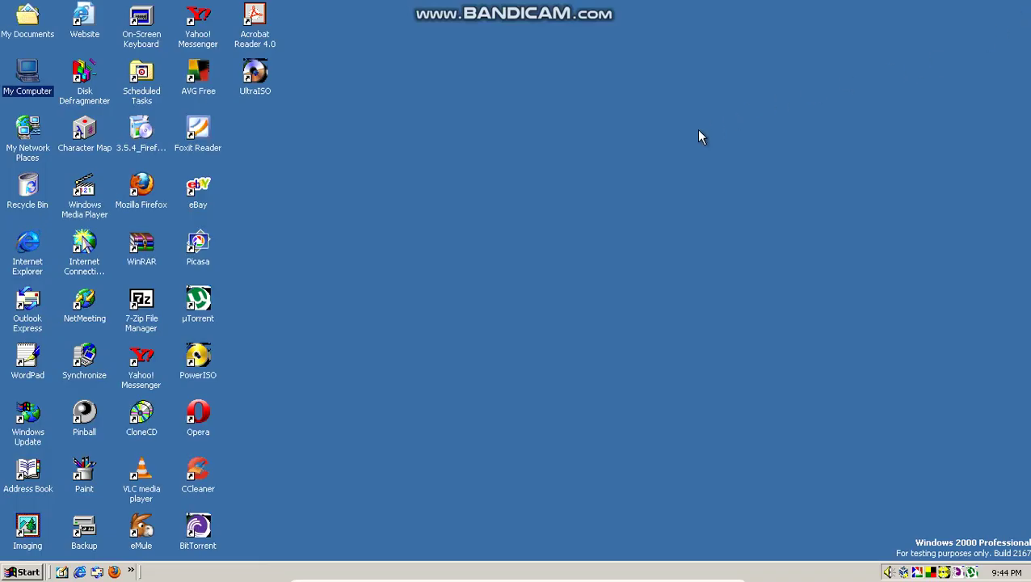
Open the Display properties from the Control Panel.
left_click(21, 572)
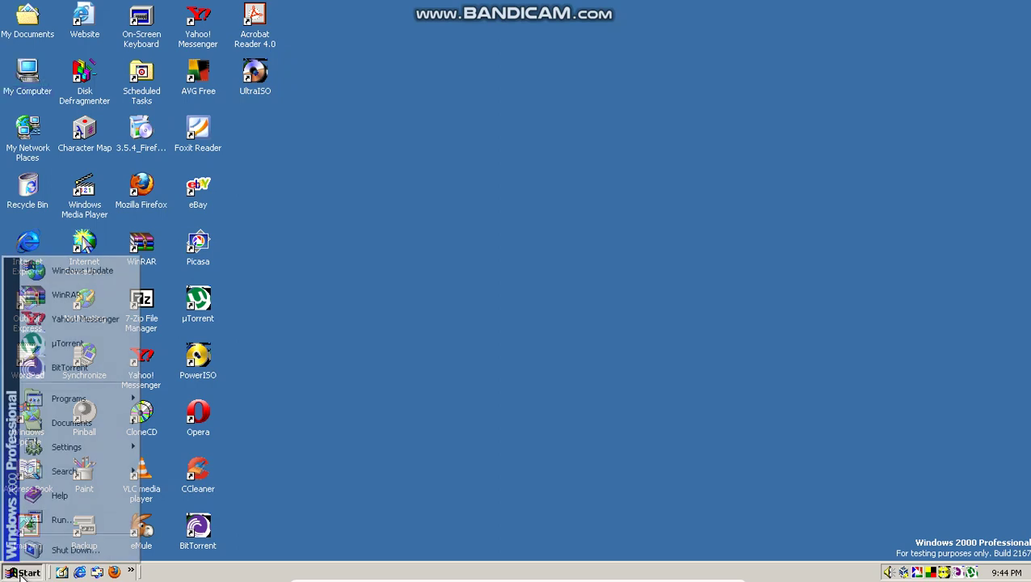
mouse_move(67, 447)
left_click(170, 443)
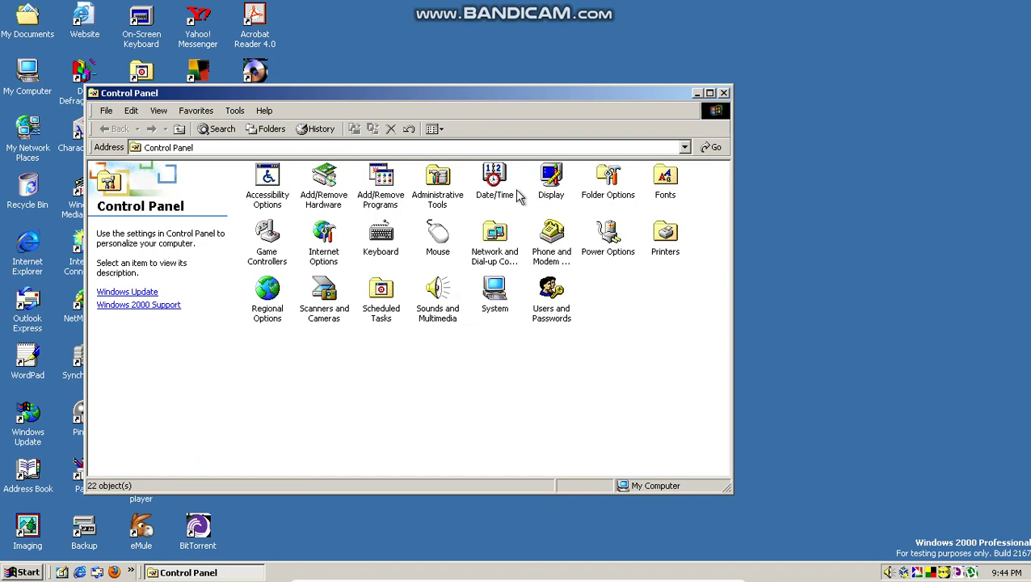
left_click(552, 191)
double_click(553, 191)
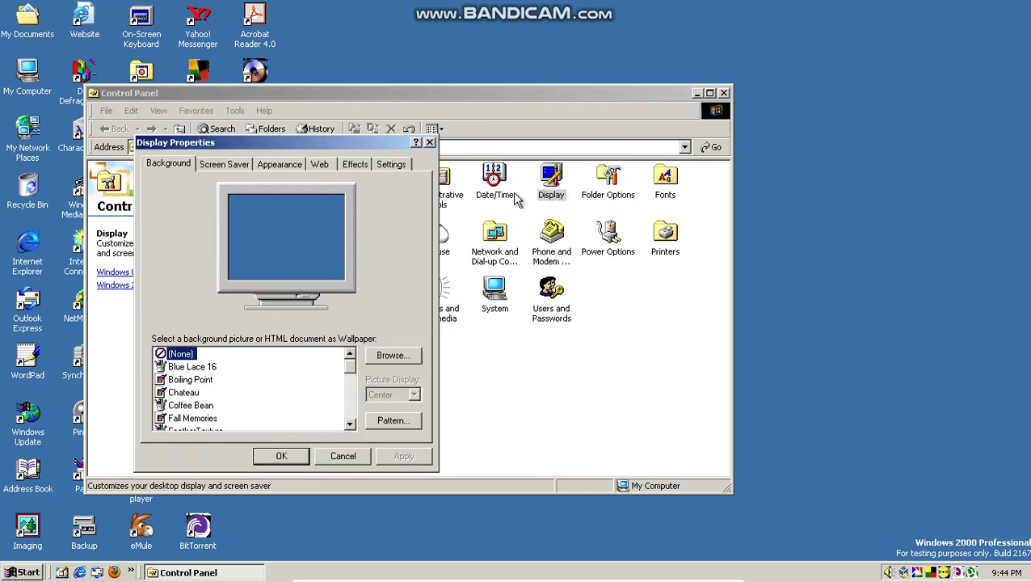
Look through the available color depths in the display settings, cancel without changes and close the Control Panel.
left_click(392, 165)
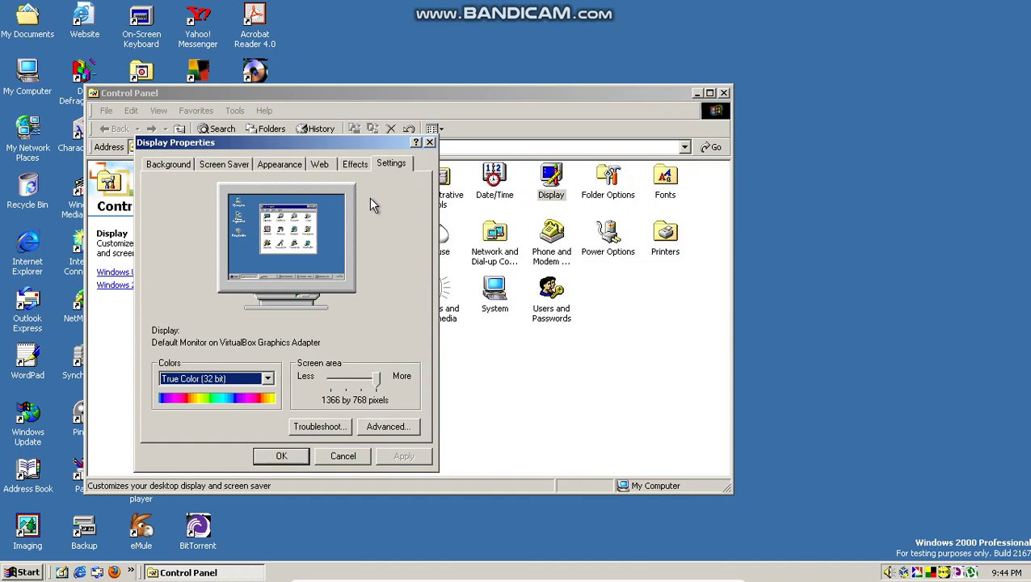
left_click(268, 379)
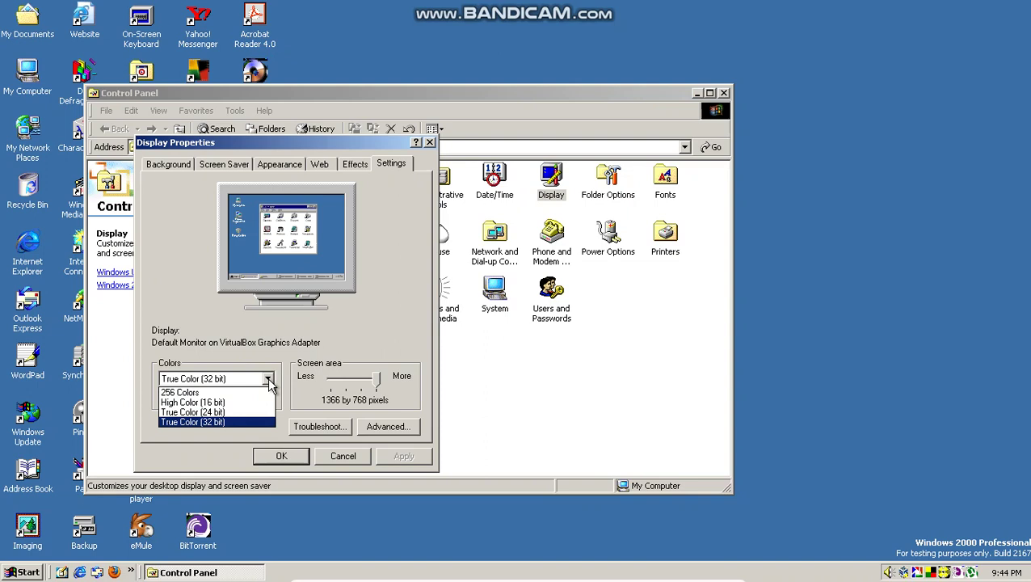
left_click(268, 380)
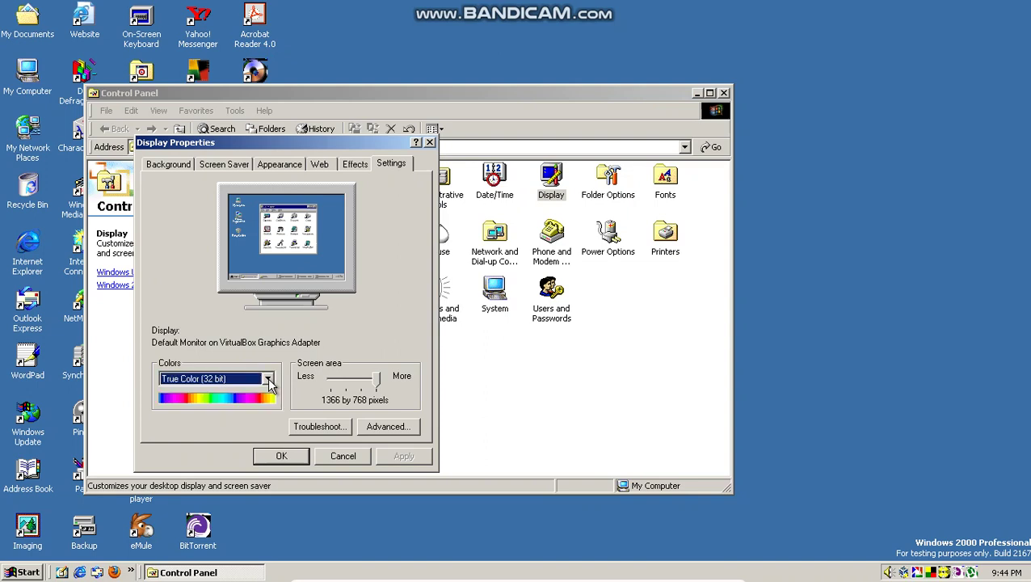
left_click(339, 453)
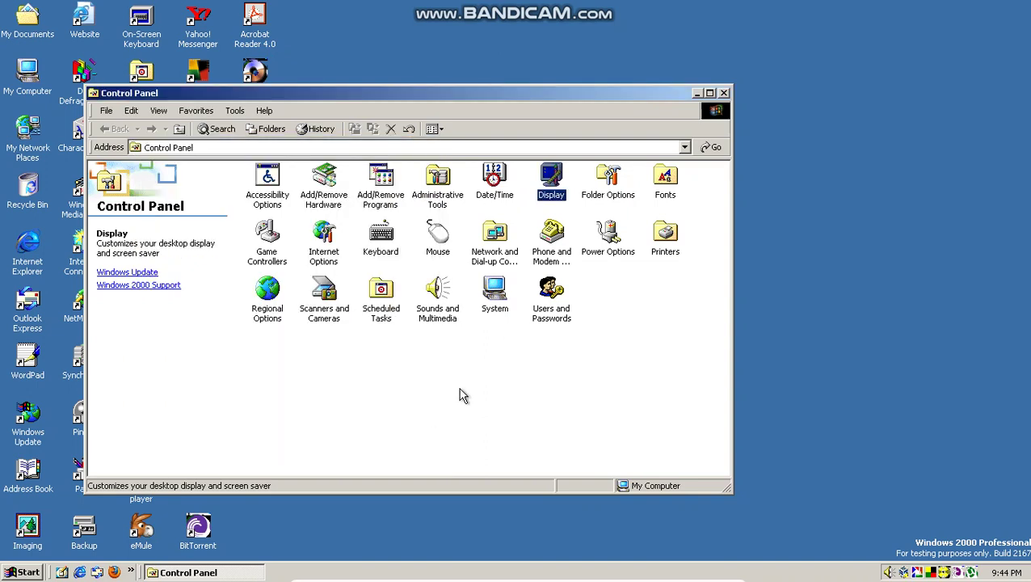
left_click(722, 94)
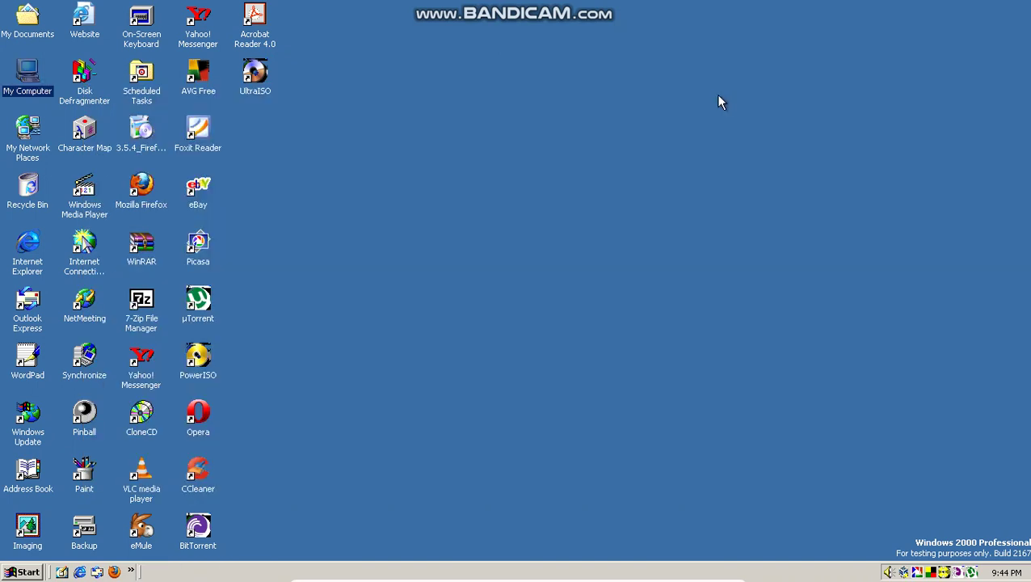
Open the Sample image from My Pictures inside My Documents to view it, and close the image and folder windows.
left_click(37, 28)
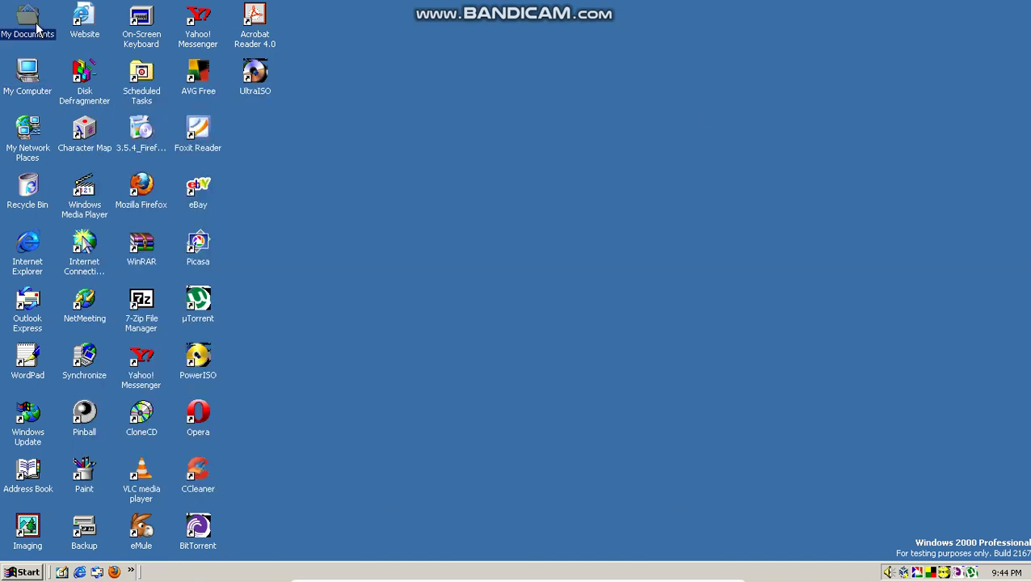
double_click(37, 29)
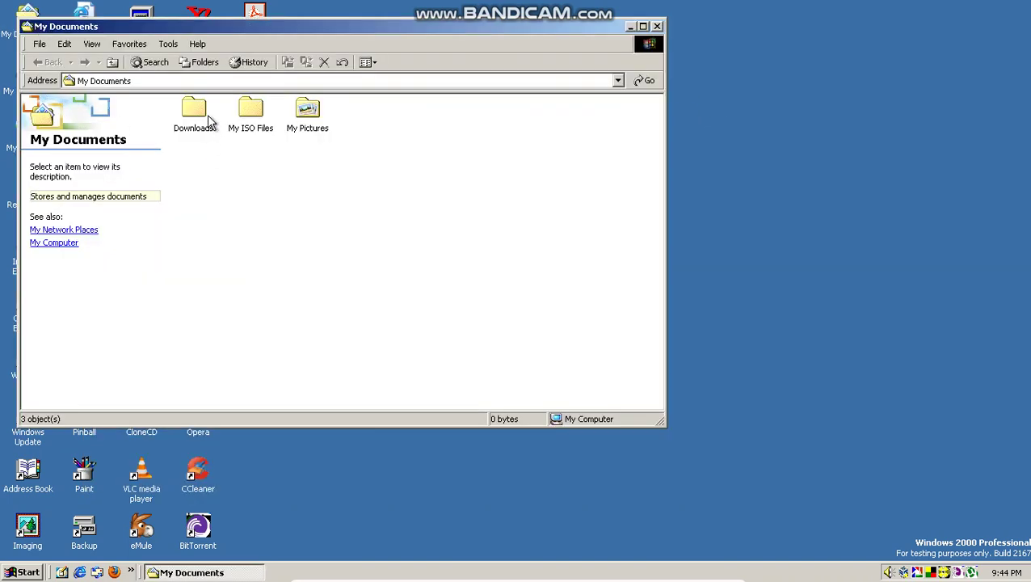
double_click(297, 119)
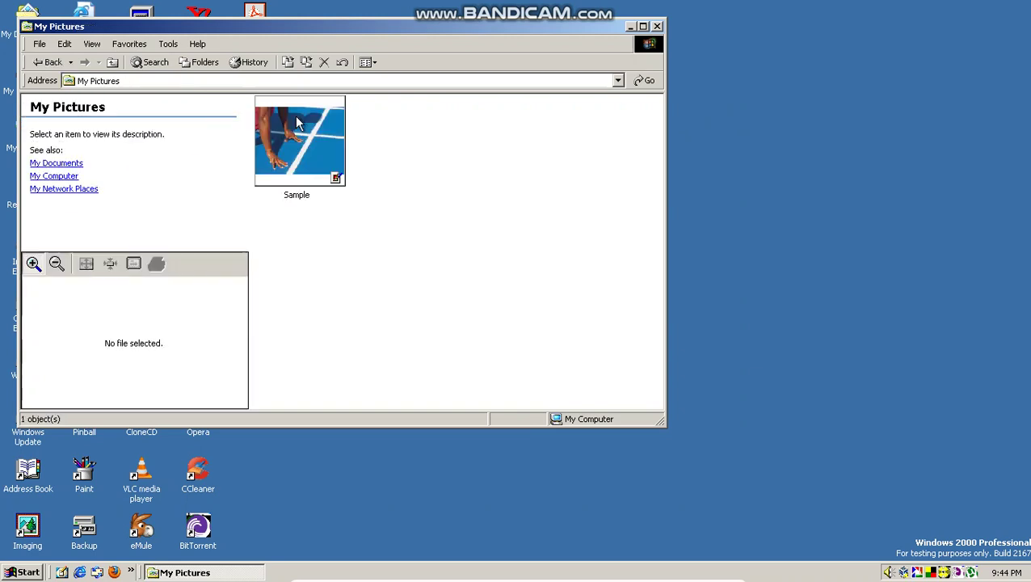
double_click(326, 159)
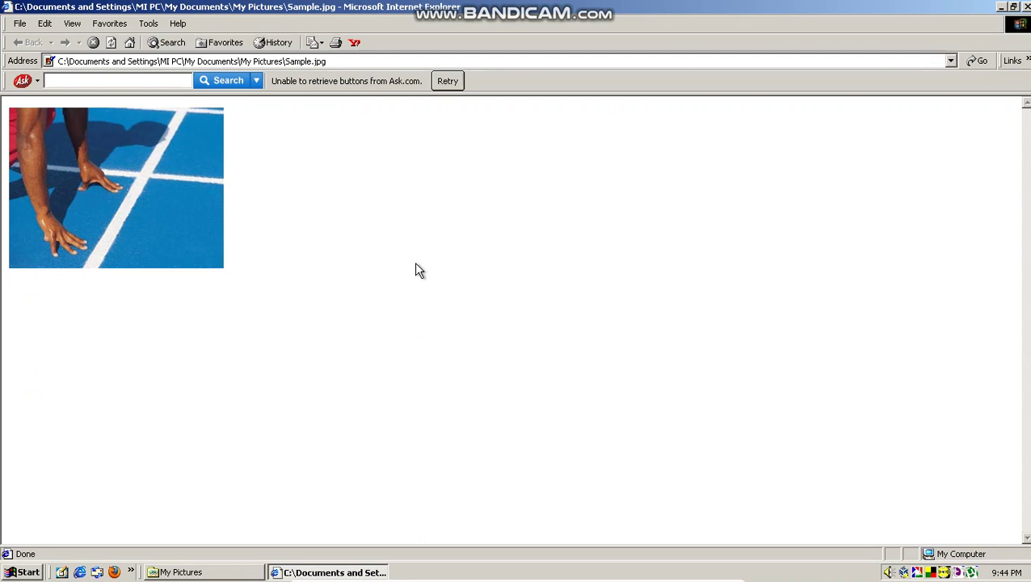
right_click(221, 218)
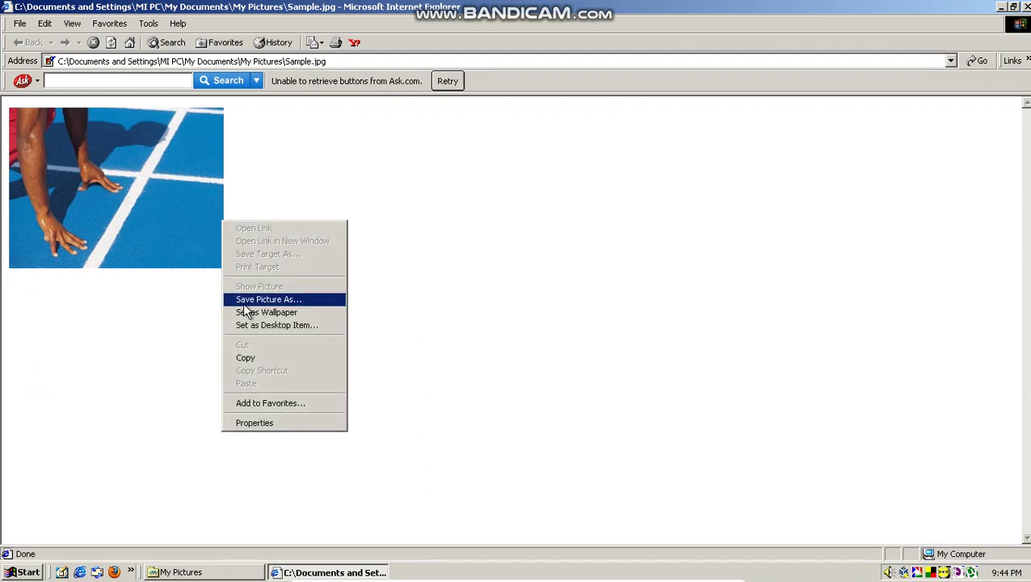
left_click(388, 307)
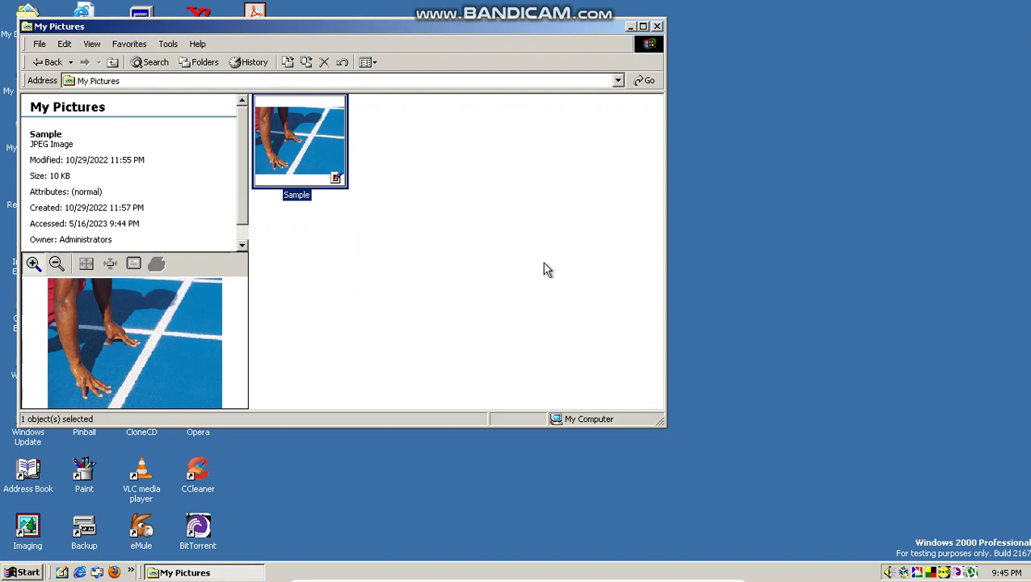
left_click(658, 26)
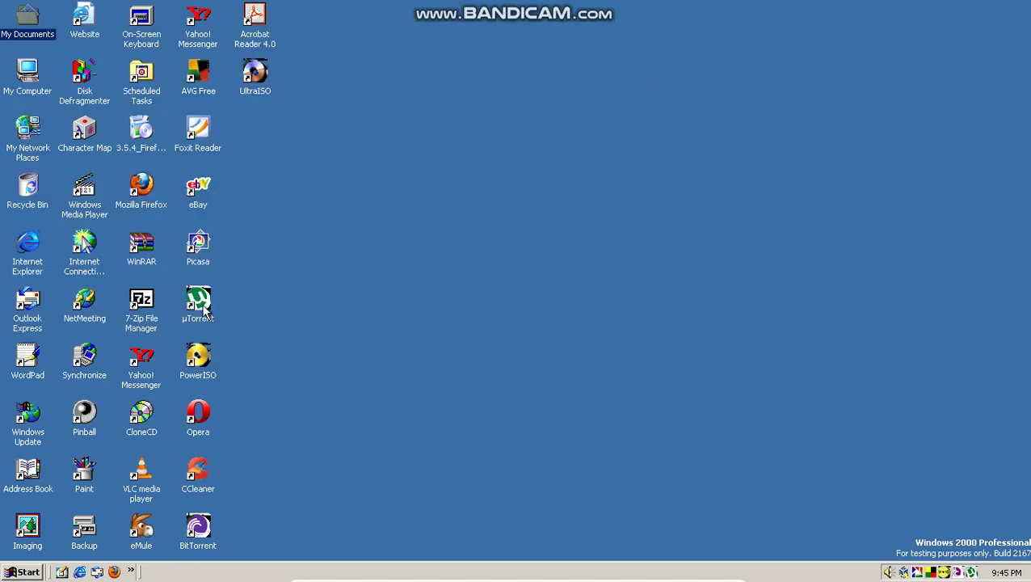
Shut down the Windows 2000 virtual machine and close the Oracle VM VirtualBox manager on the host.
left_click(11, 574)
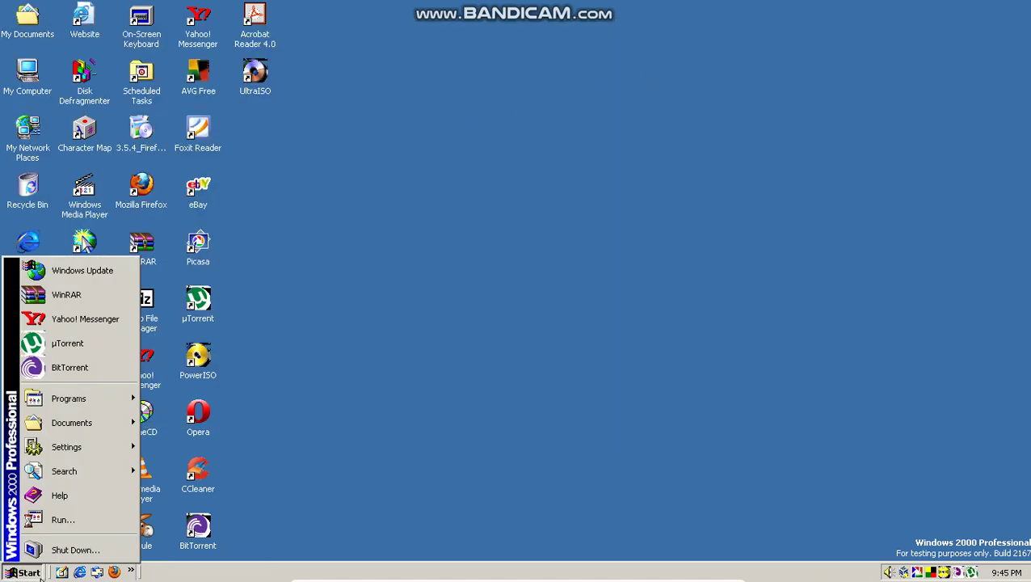
left_click(64, 551)
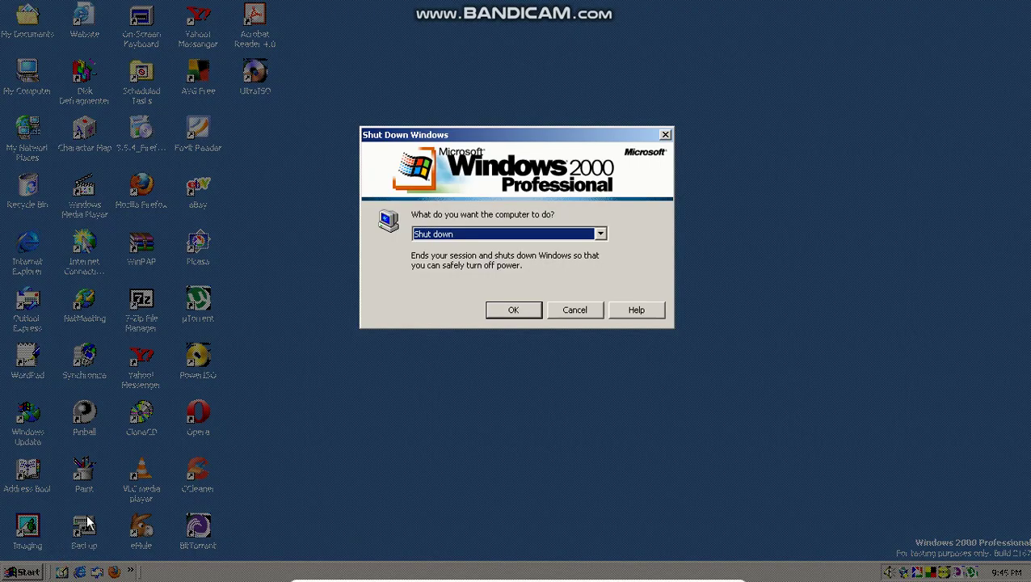
left_click(514, 311)
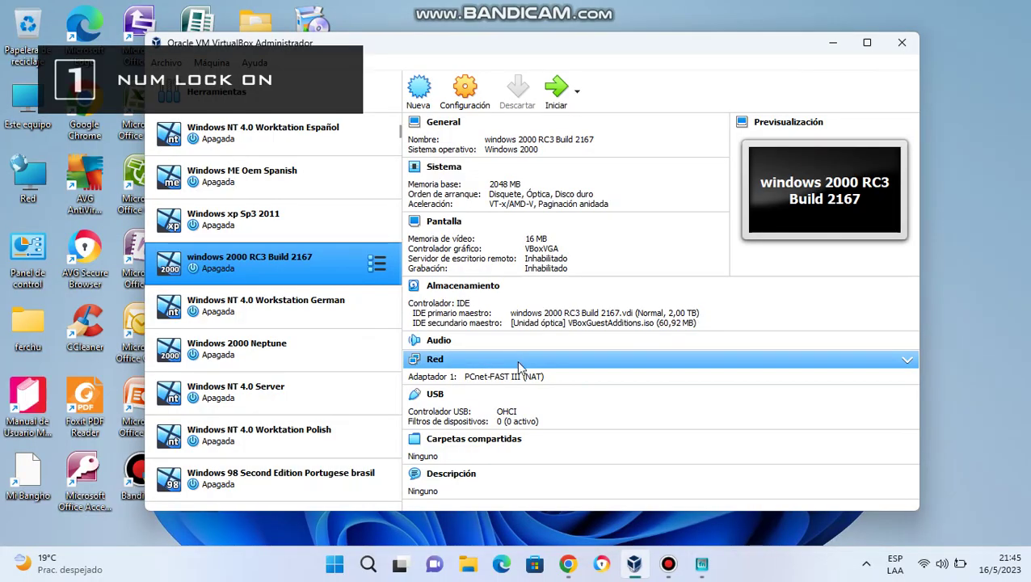
left_click(896, 47)
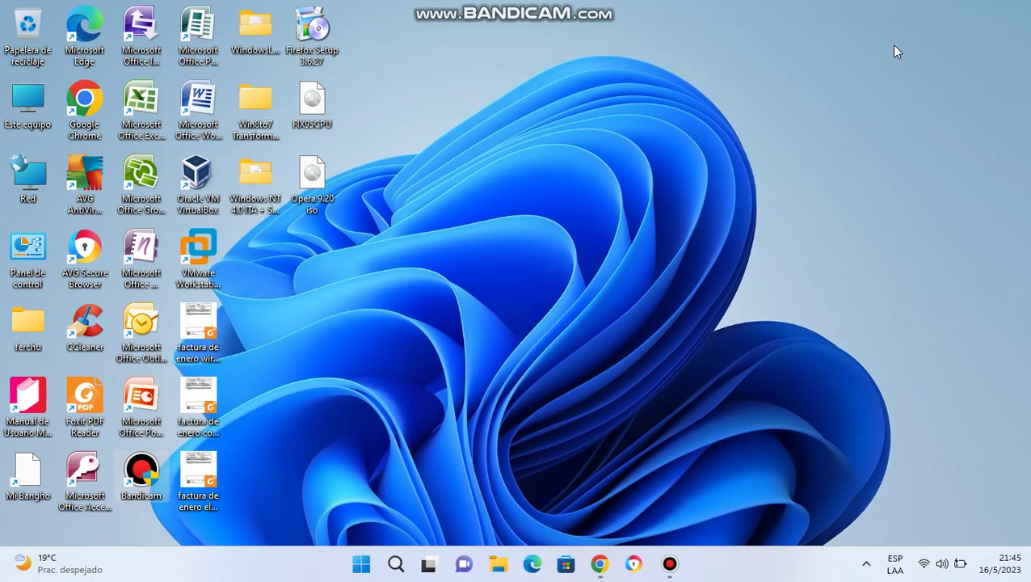
left_click(670, 570)
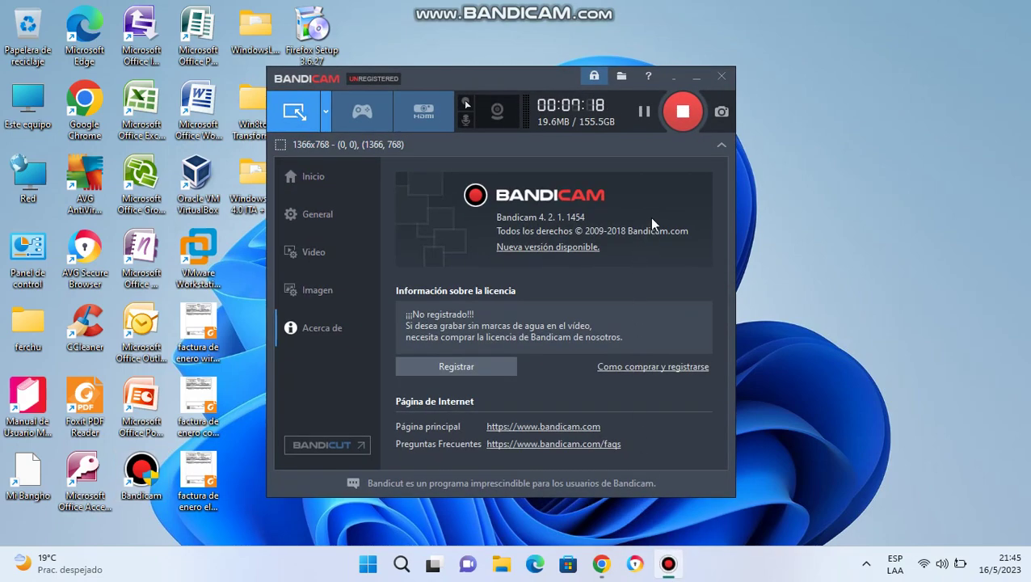